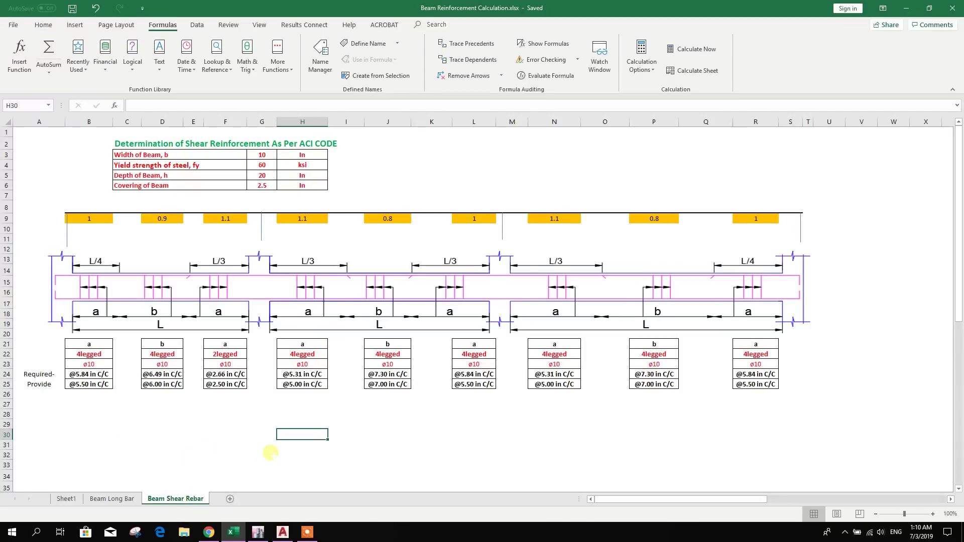
# Check the grid C beam's shear reinforcing on the ETABS 1F plan and enter 0.54 in cell B9 of the Excel sheet.
pyautogui.click(258, 531)
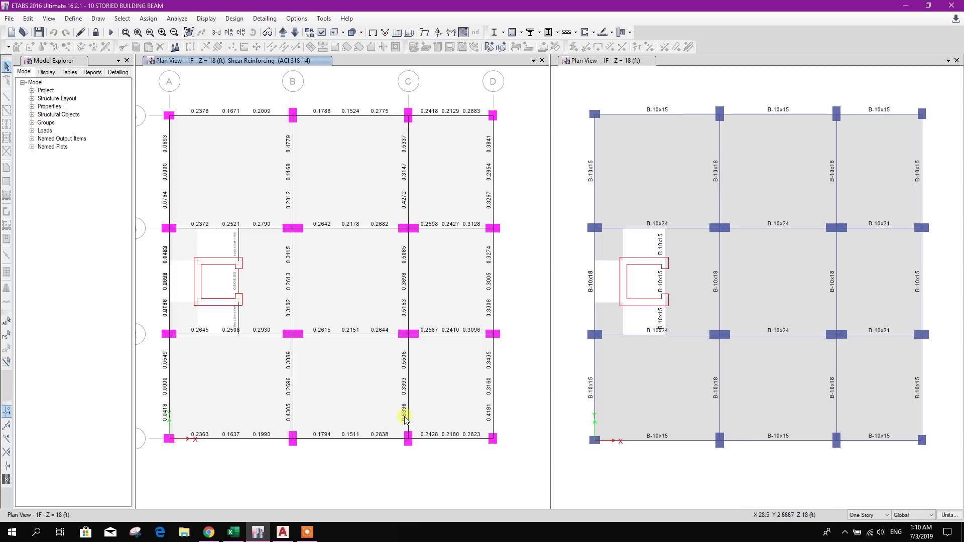
pyautogui.click(233, 532)
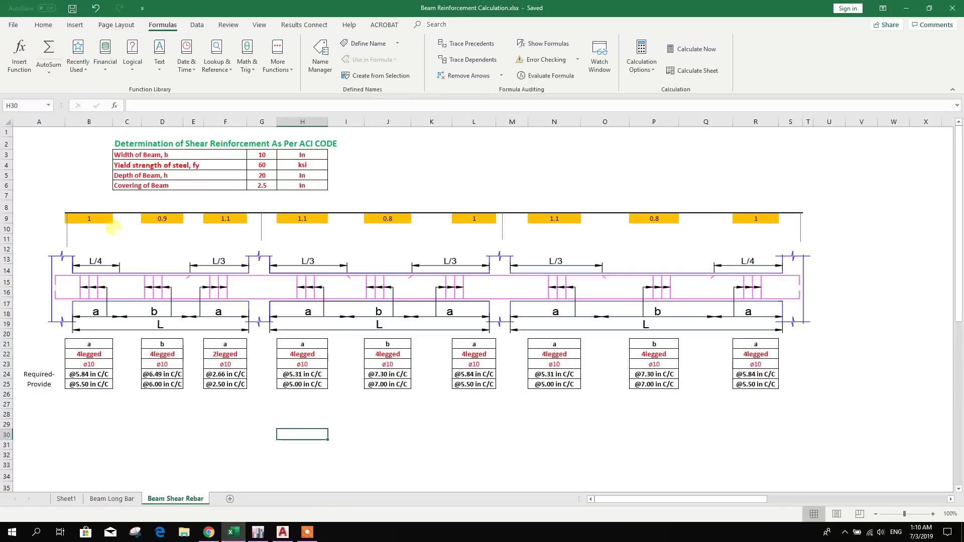
pyautogui.click(103, 221)
pyautogui.write('0.')
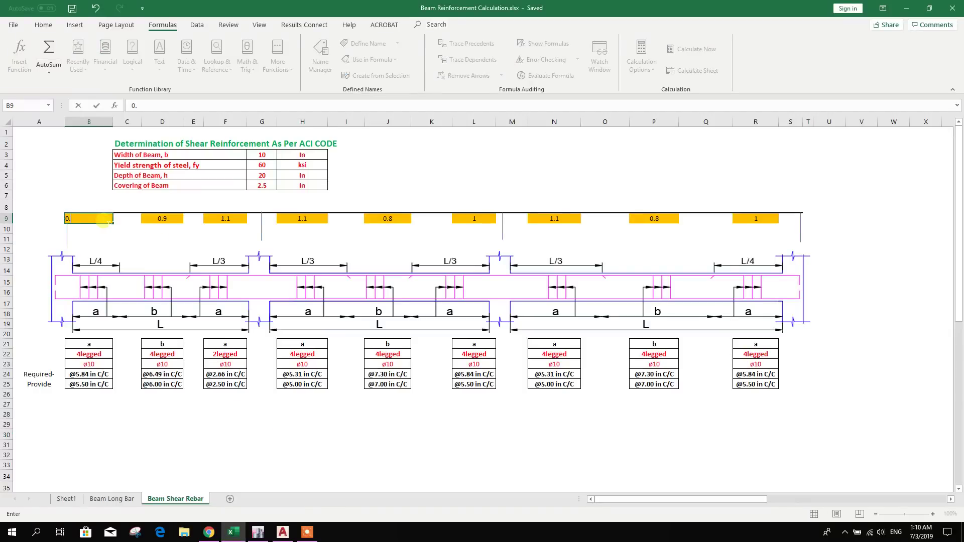
pyautogui.write('54')
pyautogui.click(374, 451)
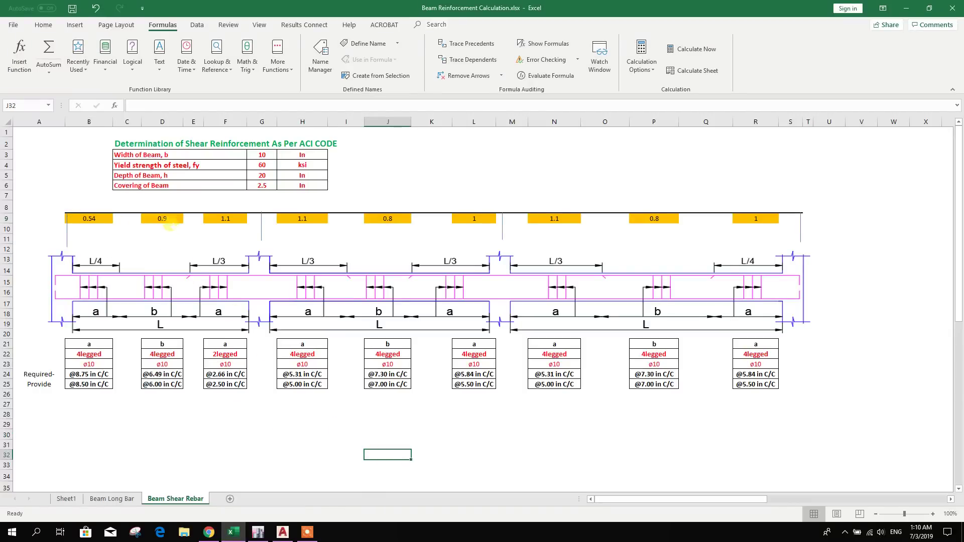
# Check the ETABS plan and enter 0.32 in cell D9 for the first span's middle zone.
pyautogui.click(166, 220)
pyautogui.click(259, 532)
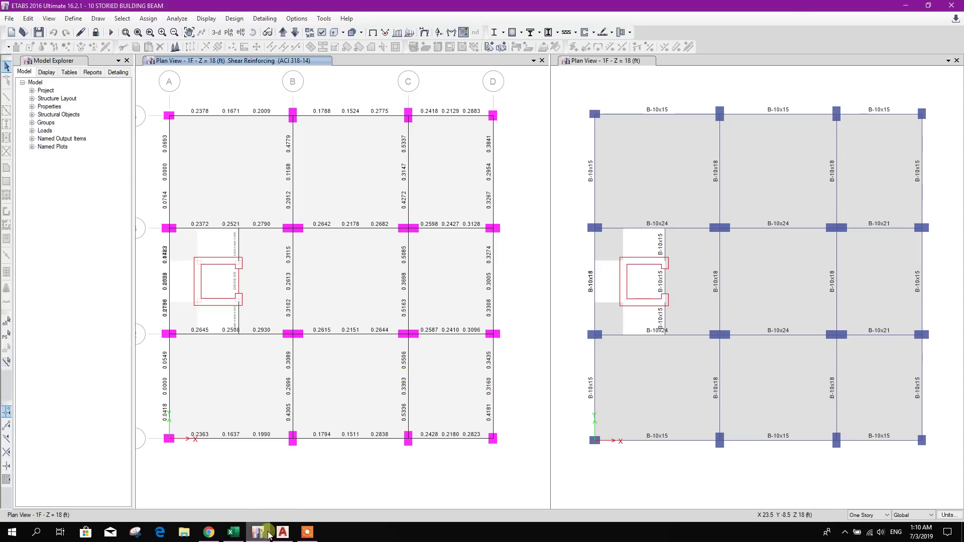
pyautogui.click(234, 533)
pyautogui.write('0.32')
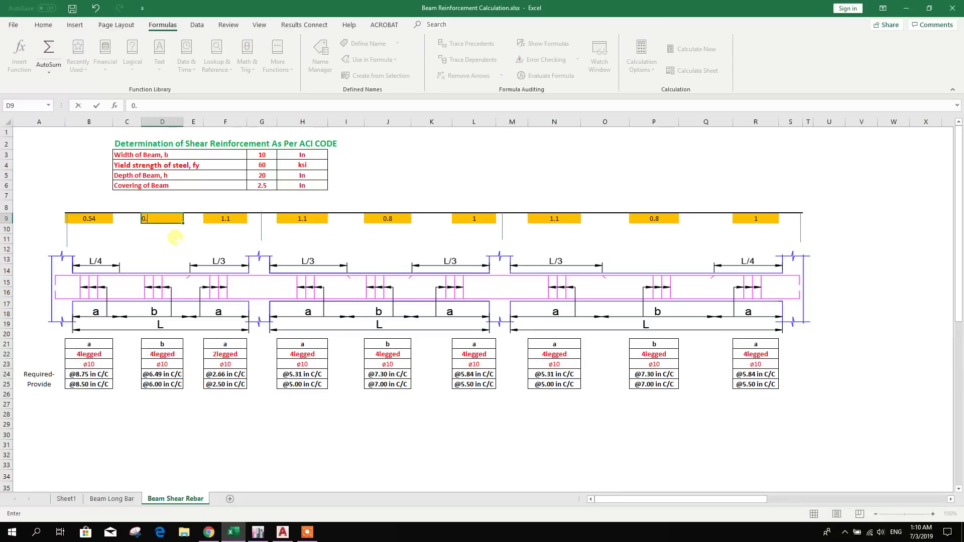
pyautogui.click(232, 220)
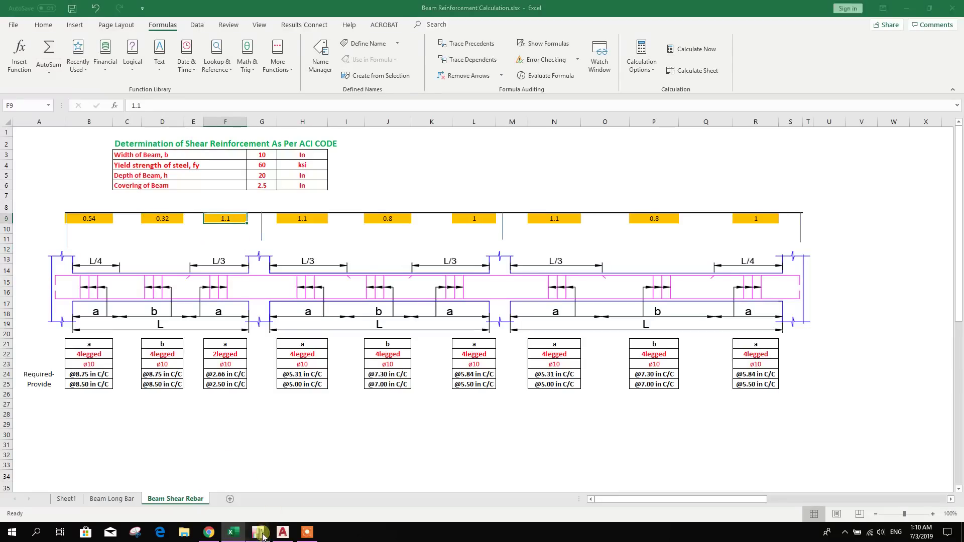
# Recheck the first span in ETABS, then set its middle zone D9 to 0.34 and its end zone F9 to 0.56 in Excel.
pyautogui.click(258, 533)
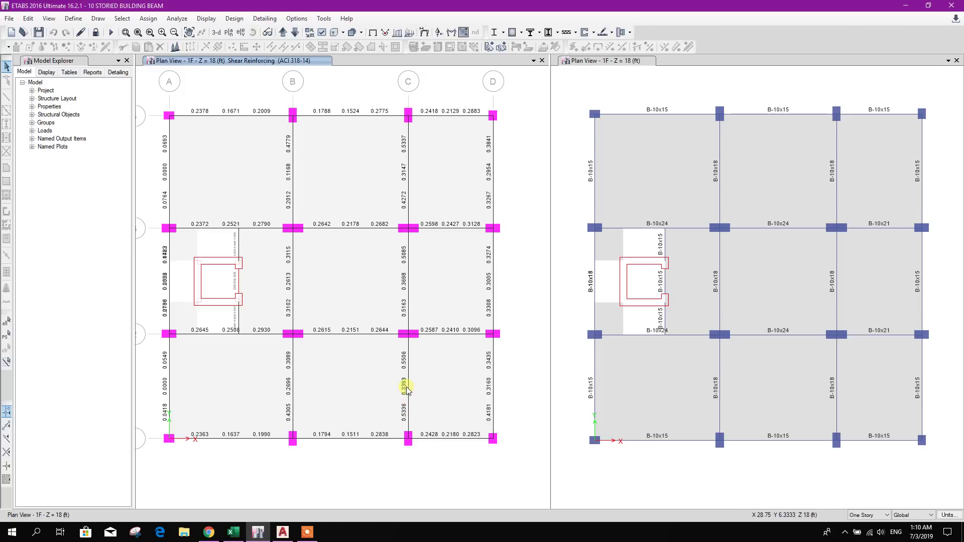
pyautogui.click(233, 532)
pyautogui.click(163, 219)
pyautogui.write('0.34')
pyautogui.click(227, 220)
pyautogui.write('0')
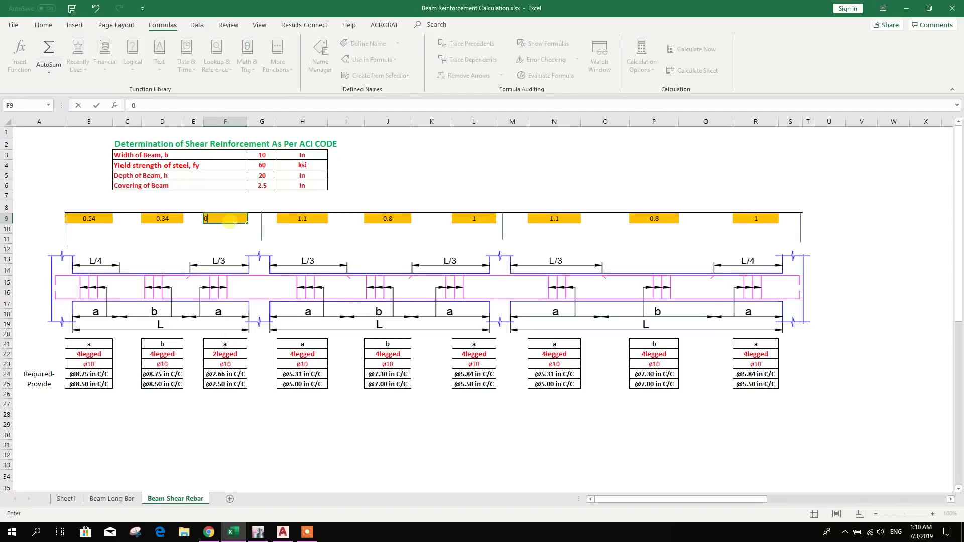
pyautogui.write('.5')
# Read the grid C middle span in ETABS and enter 0.52 in H9 and 0.37 in J9 of the Excel sheet.
pyautogui.click(280, 229)
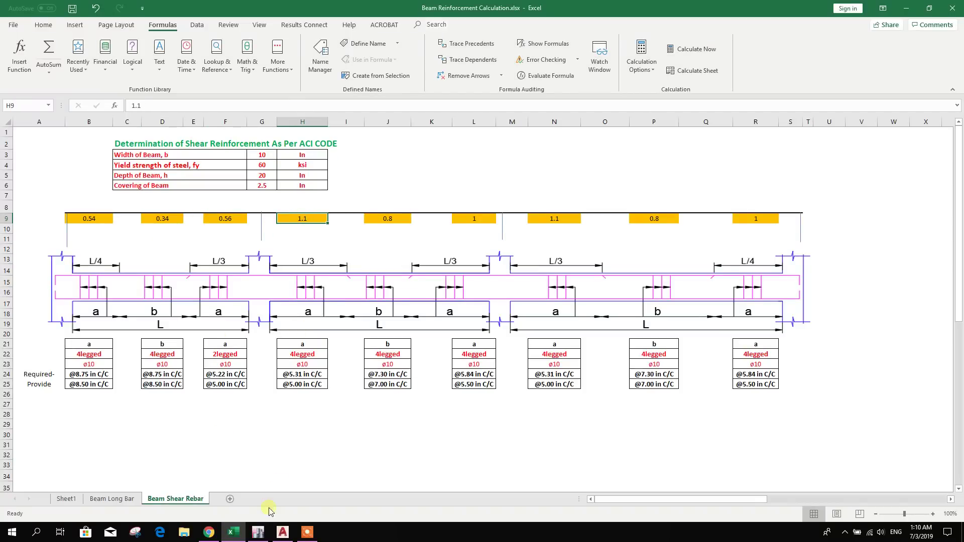
pyautogui.click(258, 532)
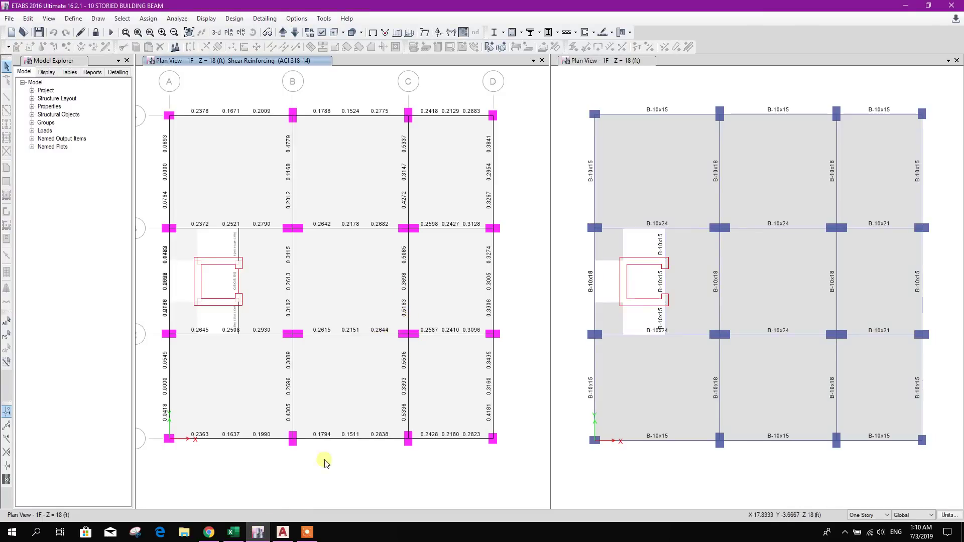
pyautogui.click(234, 533)
pyautogui.write('0.52')
pyautogui.click(372, 220)
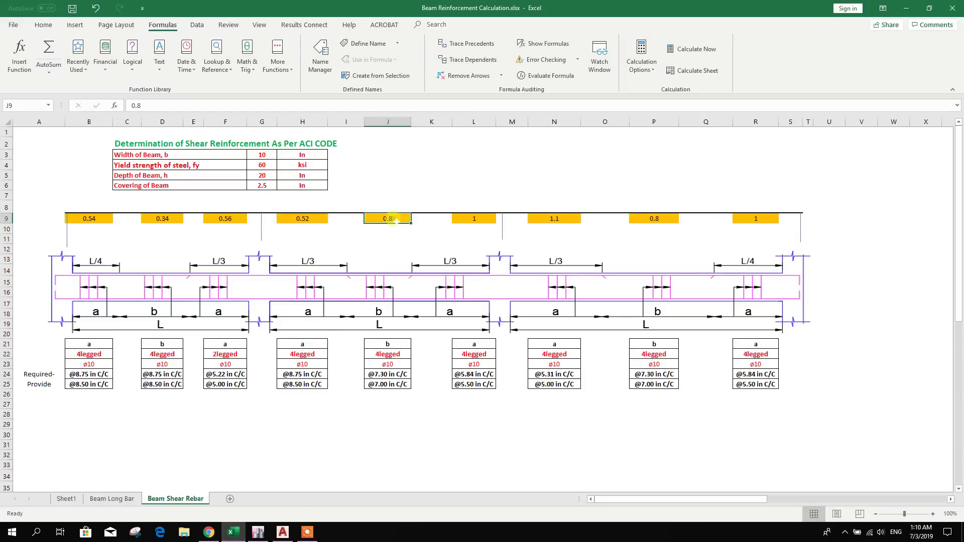
pyautogui.click(257, 533)
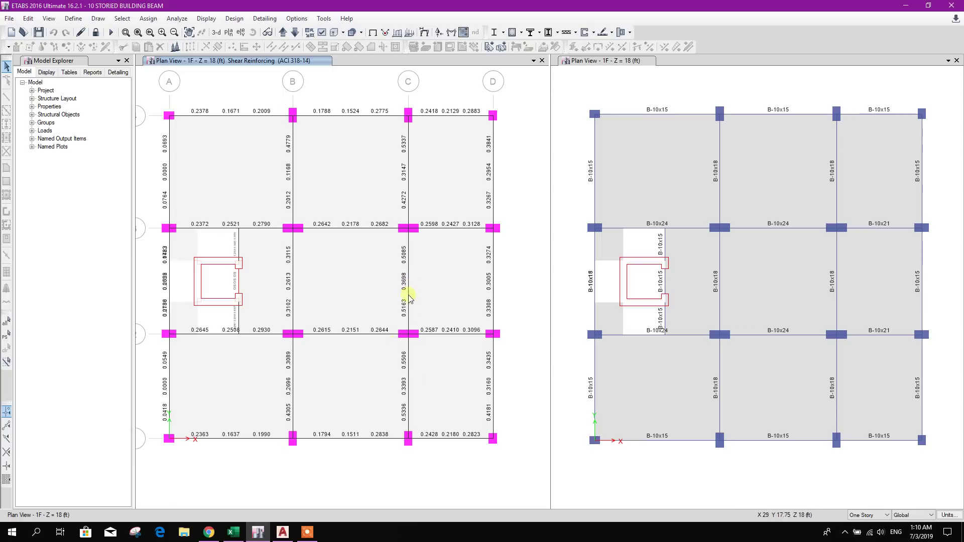
pyautogui.click(233, 533)
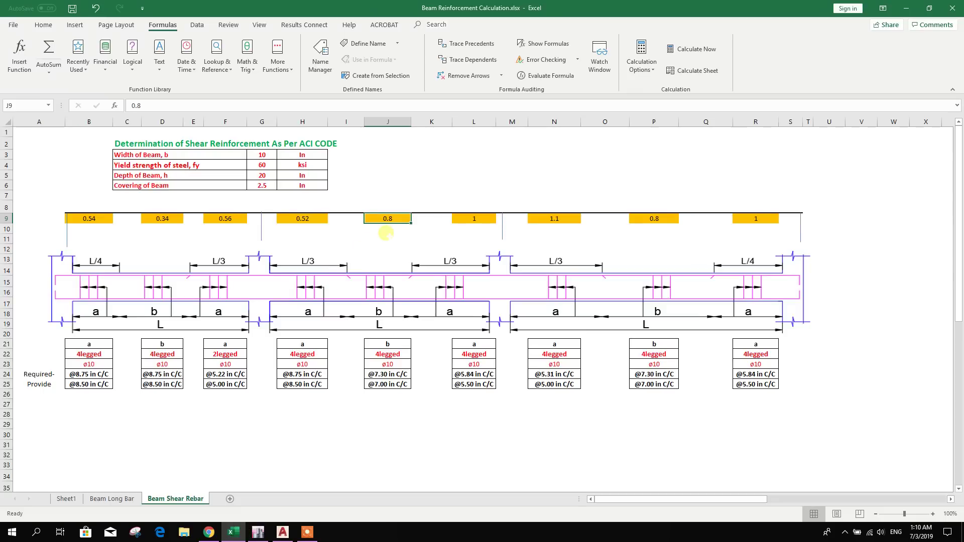
pyautogui.press('BackSpace')
pyautogui.write('37')
# Take the middle span's far-end shear value from ETABS and enter 0.51 in cell L9.
pyautogui.click(472, 219)
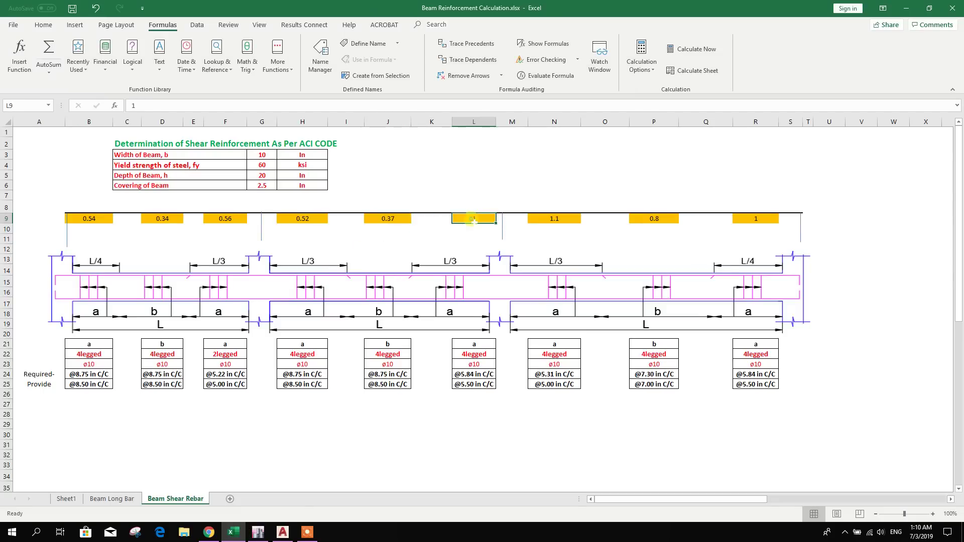
pyautogui.click(257, 533)
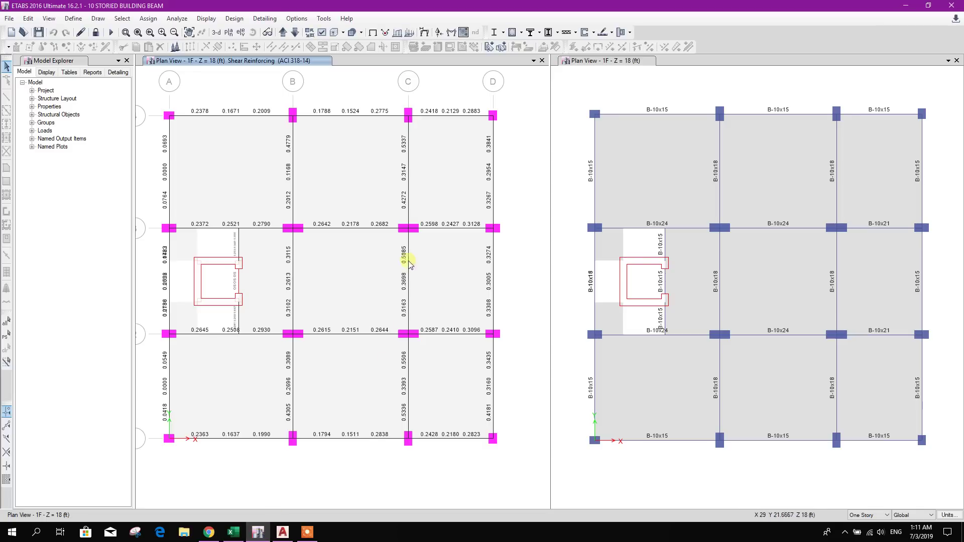
pyautogui.click(234, 533)
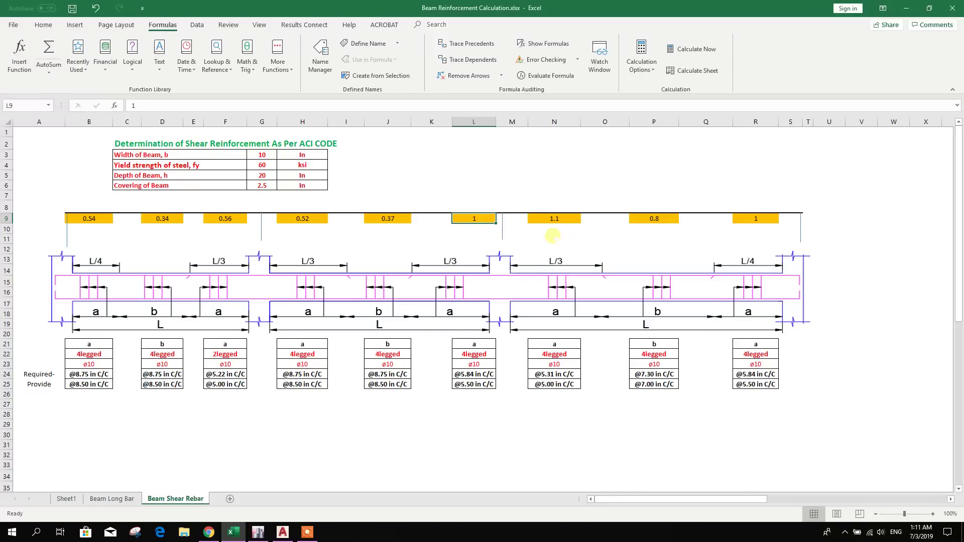
pyautogui.write('0.')
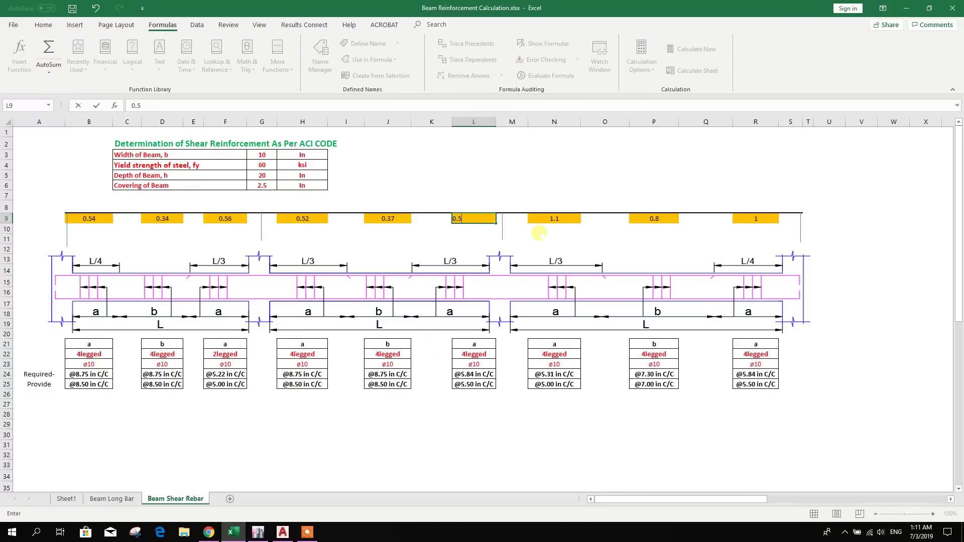
pyautogui.write('51')
# Read the third span's shear reinforcing in ETABS and enter 0.48 in N9 and 0.32 in P9 of the Excel sheet.
pyautogui.click(556, 221)
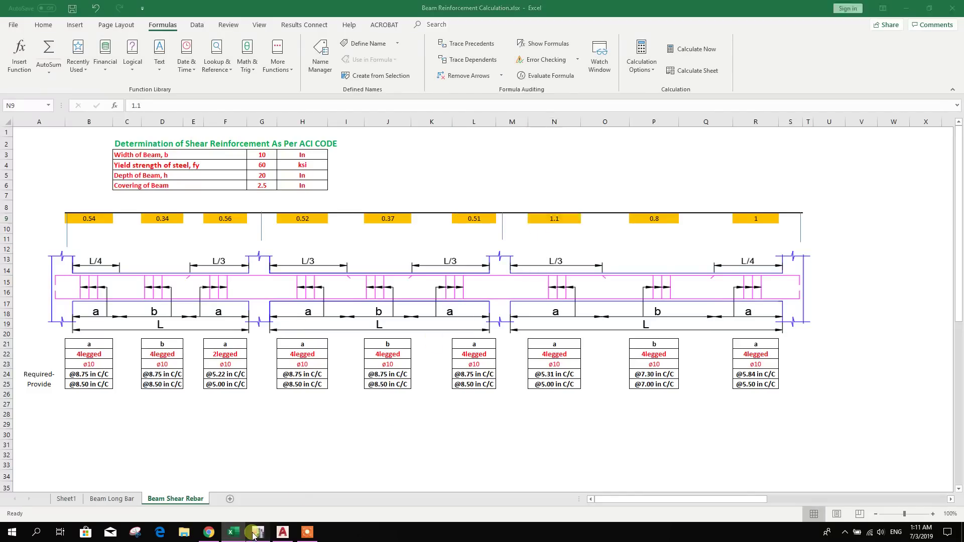
pyautogui.click(258, 533)
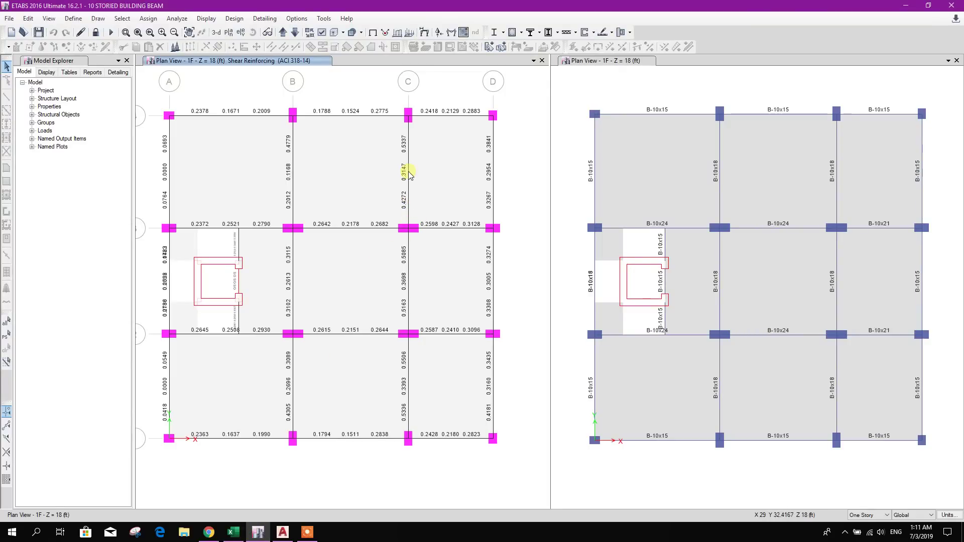
pyautogui.click(232, 533)
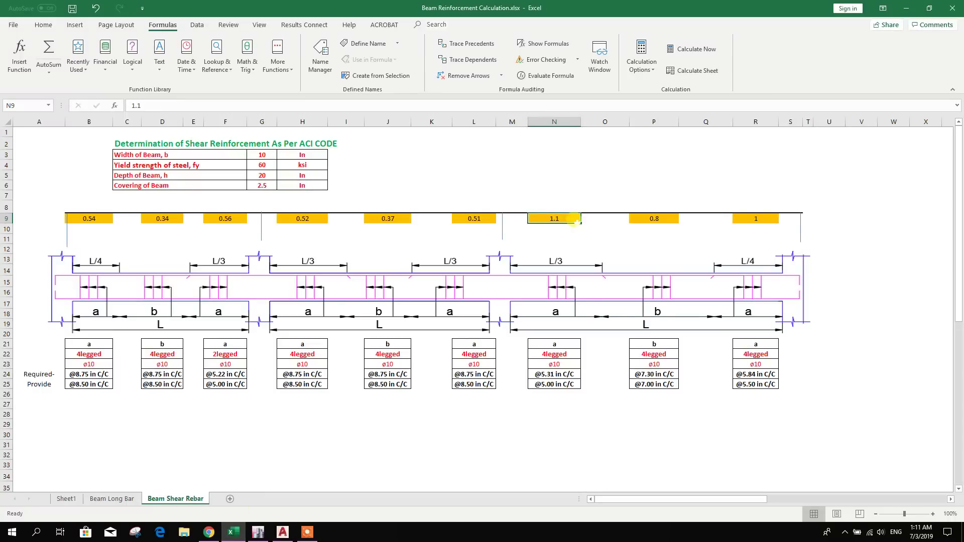
pyautogui.write('0.48')
pyautogui.click(646, 219)
pyautogui.write('0.32')
# Take the third span's far-end shear value from ETABS and enter 0.54 in cell R9.
pyautogui.press('Tab')
pyautogui.press('Tab')
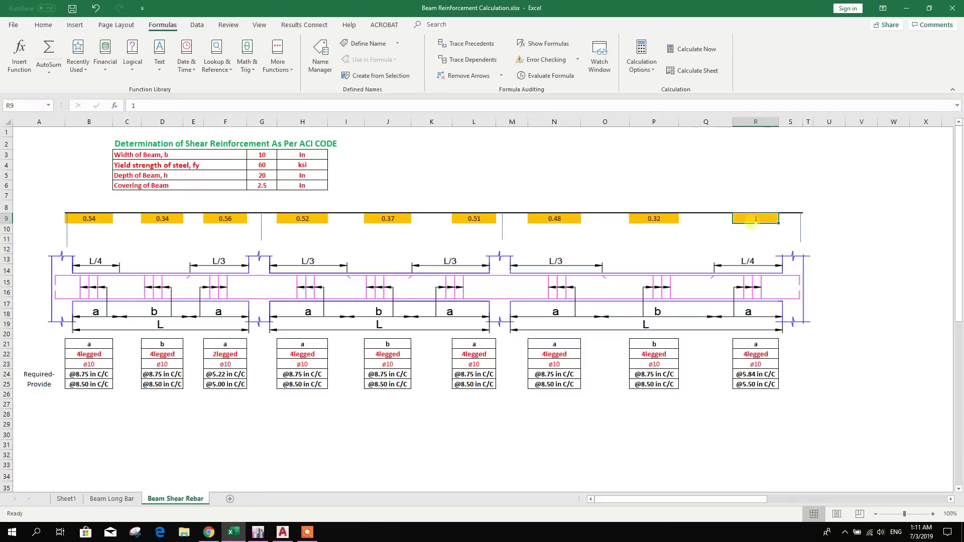
pyautogui.click(257, 533)
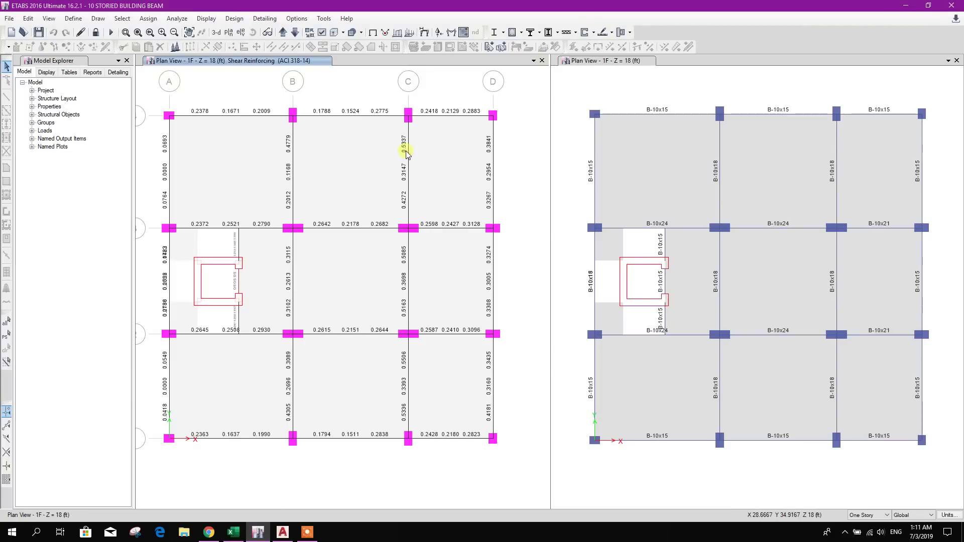
pyautogui.click(234, 532)
pyautogui.write('0.54')
pyautogui.click(862, 324)
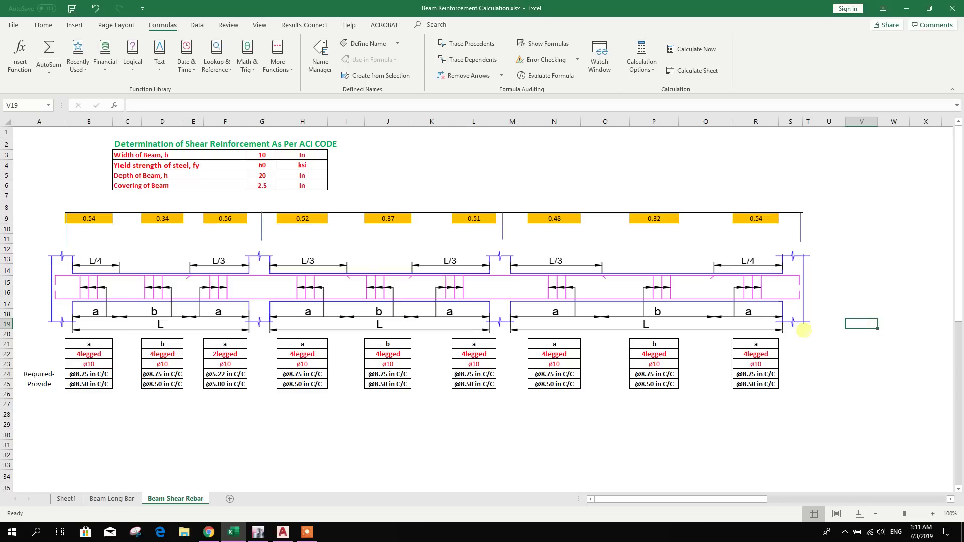
# Review the first span's entered values, then switch to ETABS and reapply the Shear Reinforcing concrete design output to the 1F plan.
pyautogui.click(98, 221)
pyautogui.click(171, 220)
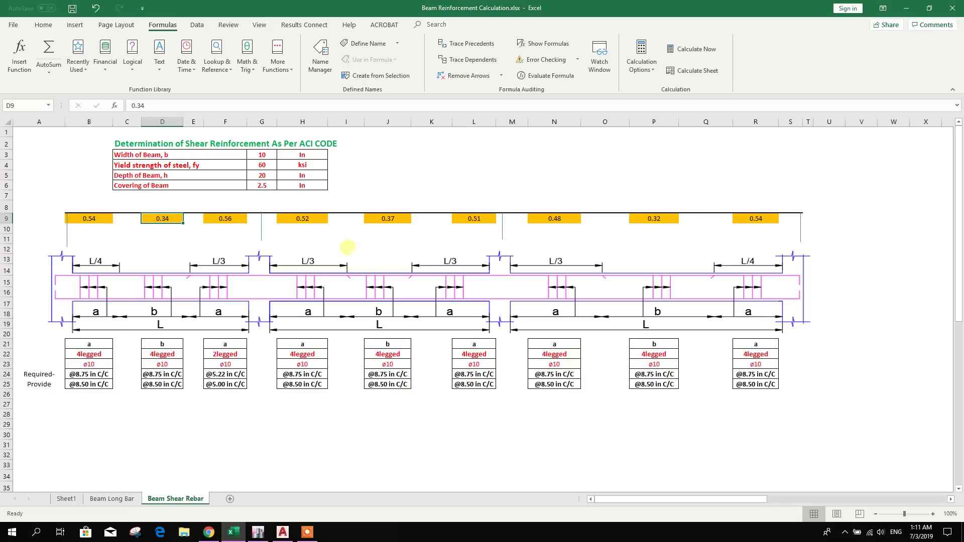
pyautogui.click(258, 533)
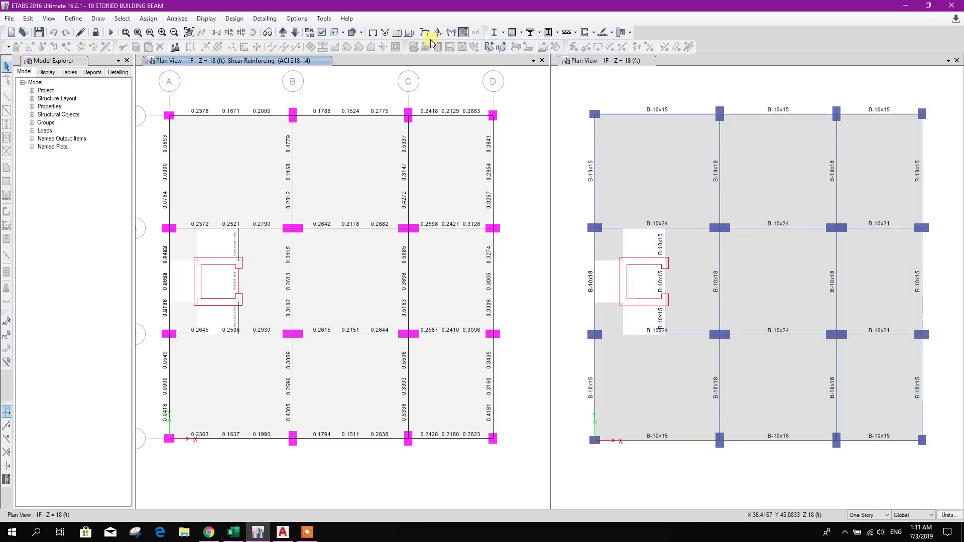
pyautogui.click(521, 32)
pyautogui.click(540, 160)
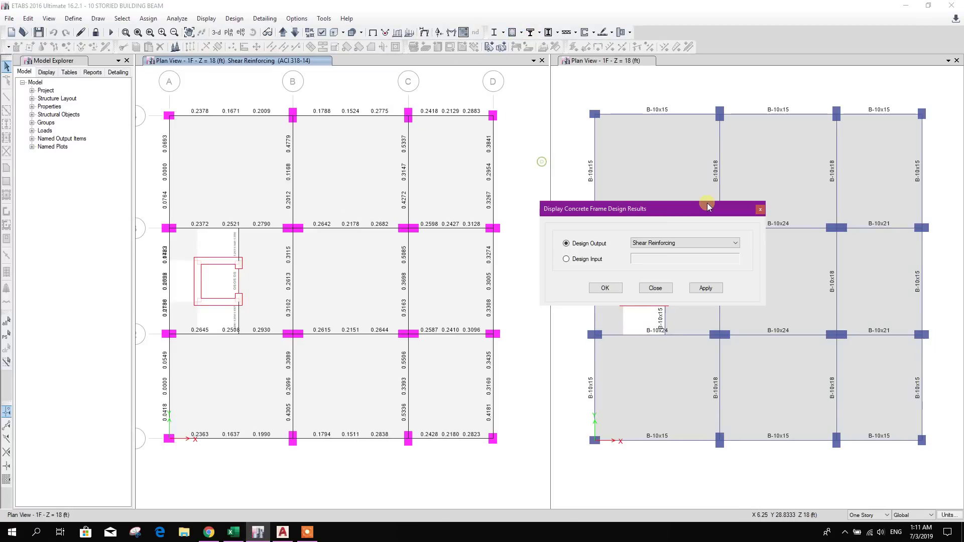
pyautogui.click(668, 243)
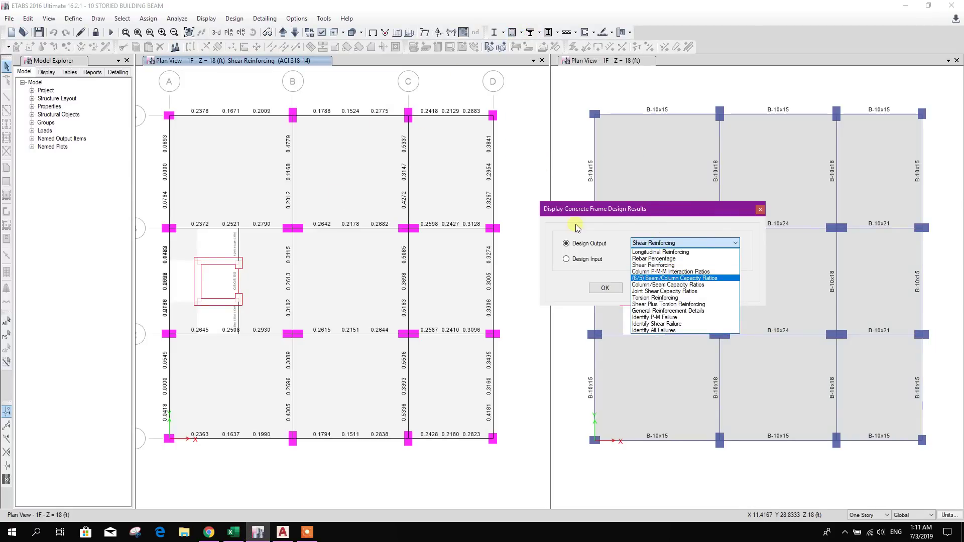
pyautogui.click(655, 265)
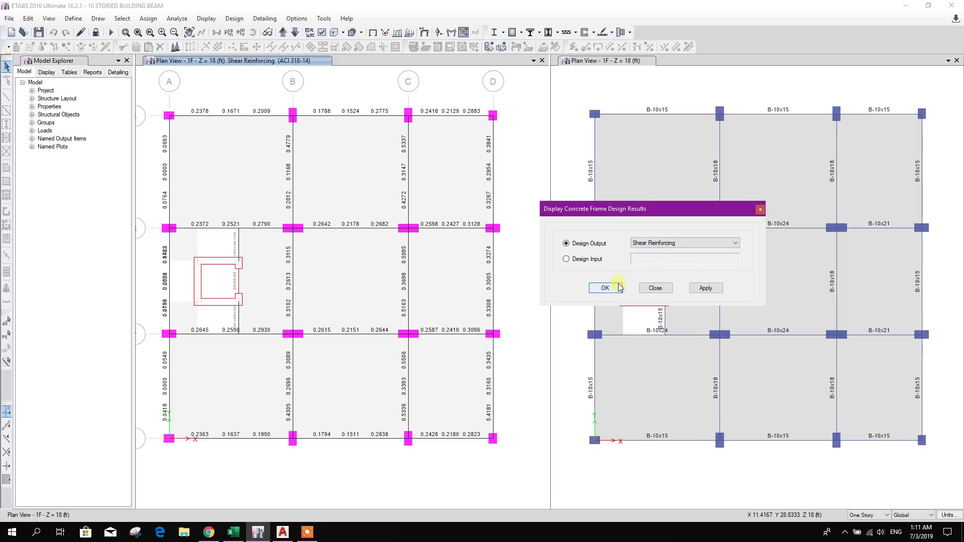
pyautogui.click(706, 287)
pyautogui.click(655, 288)
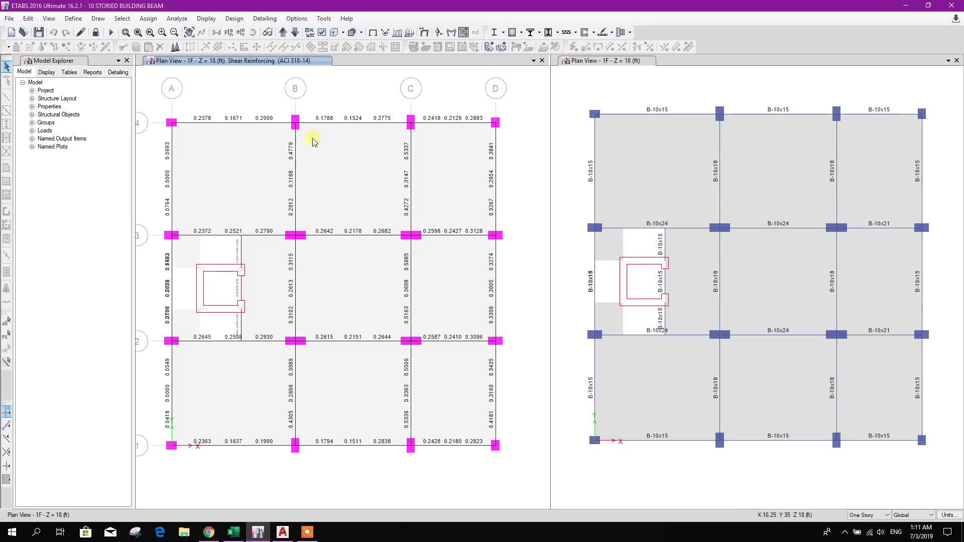
# Switch back to Excel and inspect the middle span's value in J9, the provided spacing formula in B25 and the input in B9.
pyautogui.click(233, 533)
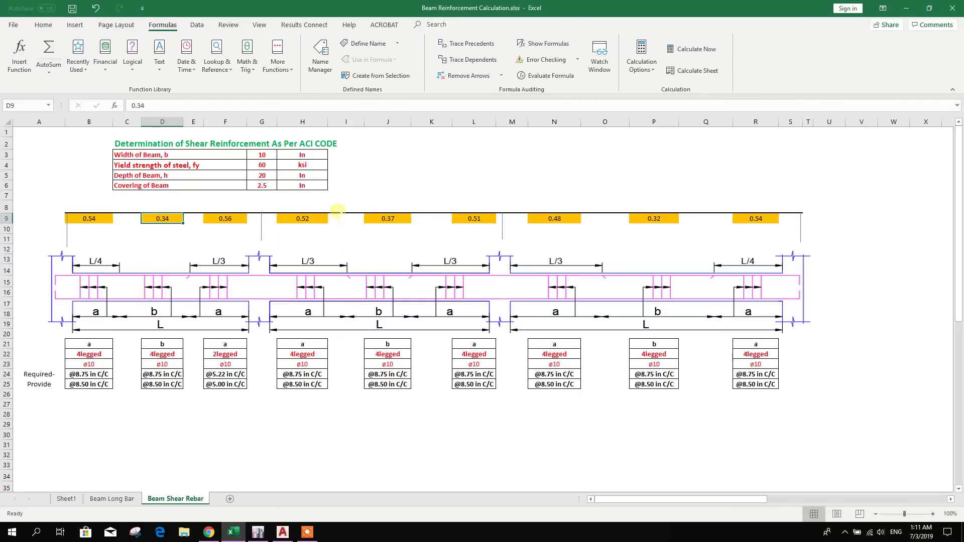
pyautogui.click(382, 221)
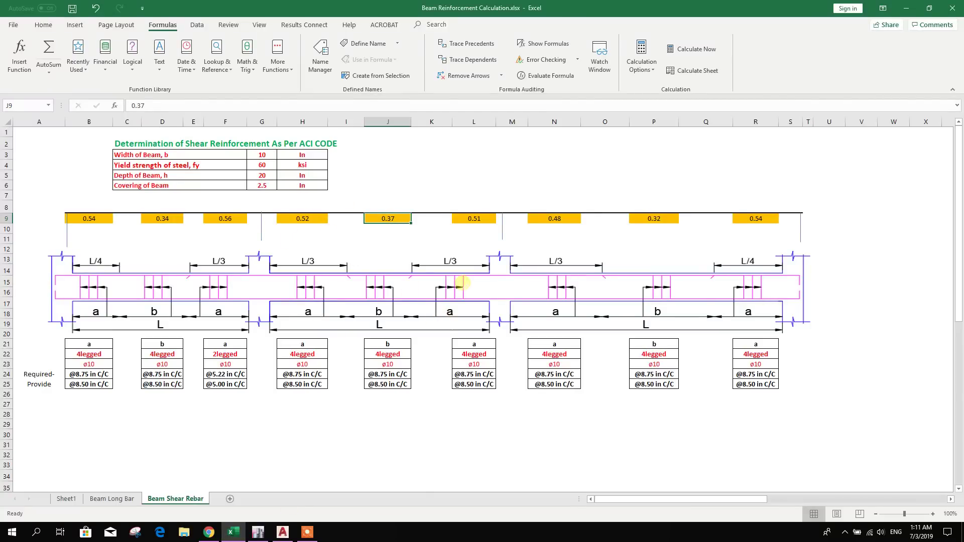
pyautogui.click(497, 437)
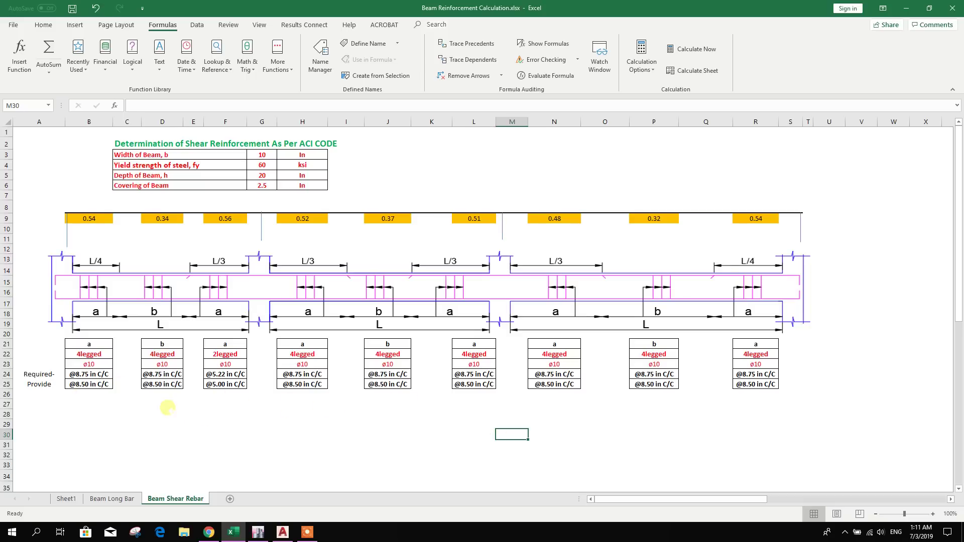
pyautogui.click(77, 385)
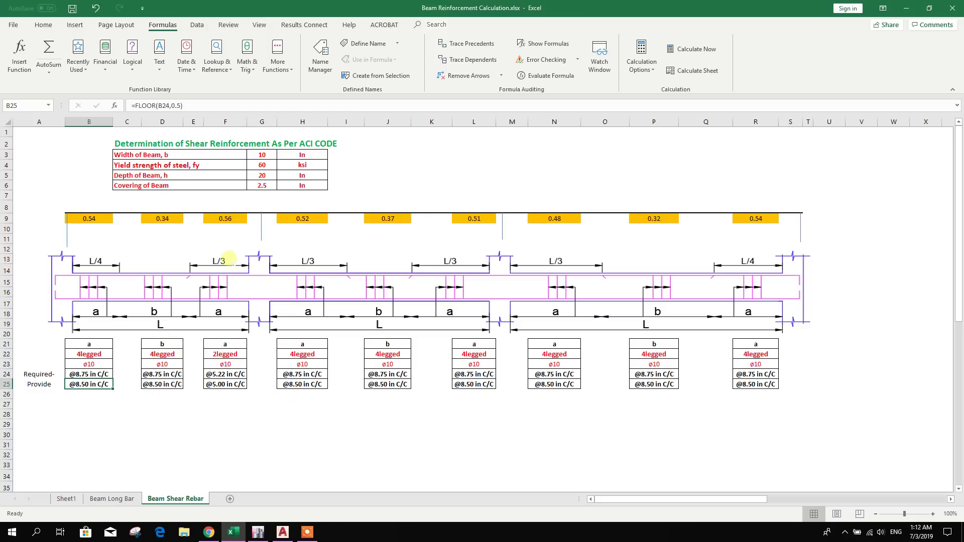
pyautogui.click(104, 217)
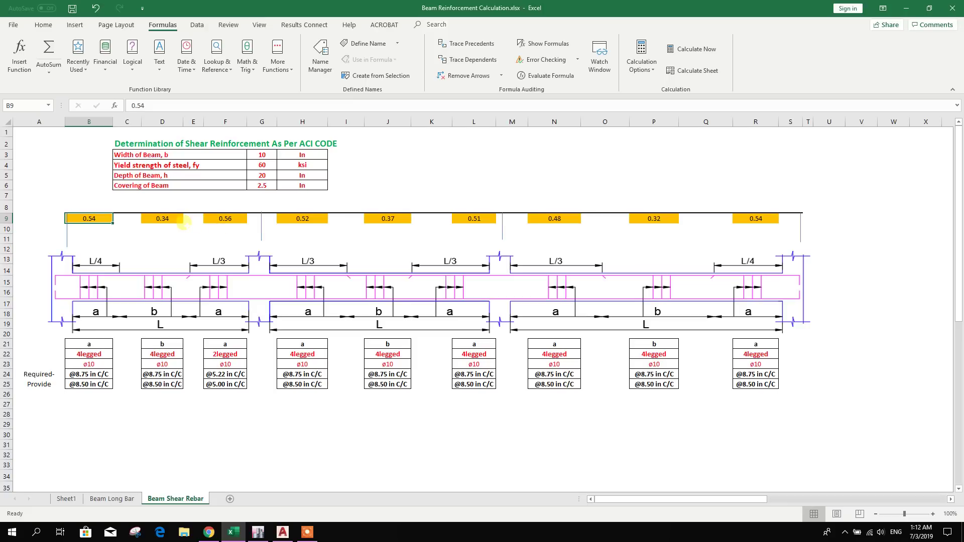
# Review the third span's far-end shear value in R9, the first zone label in B21 and the beam stirrup diagram.
pyautogui.click(757, 219)
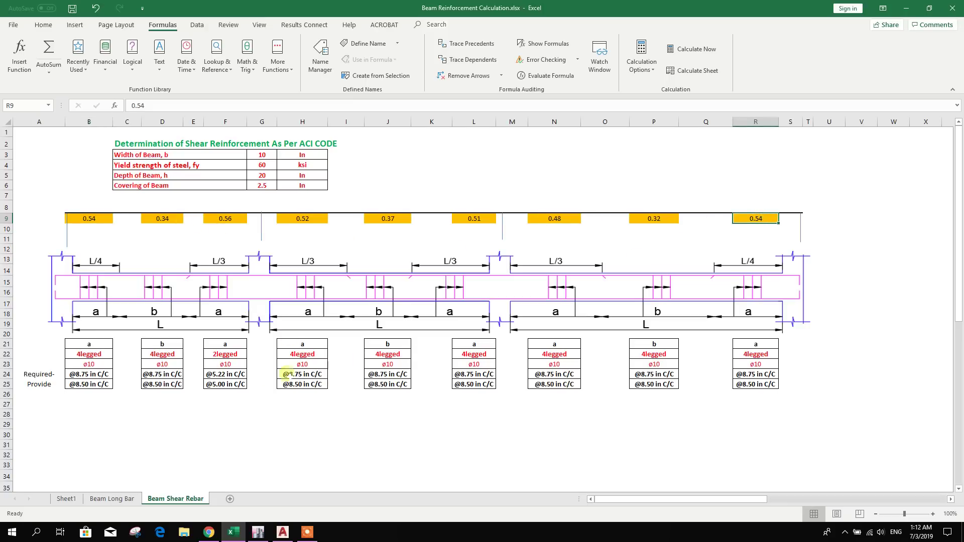
pyautogui.click(93, 346)
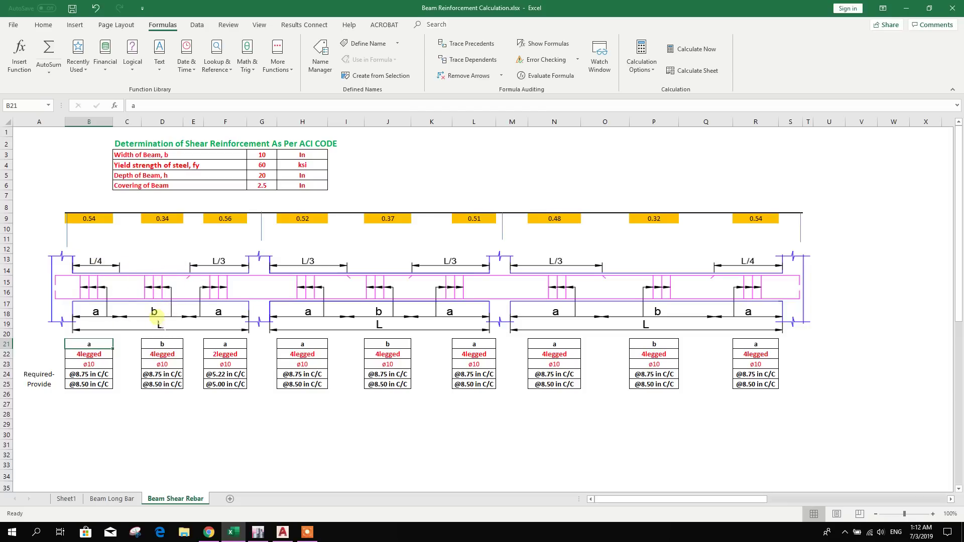
pyautogui.click(173, 404)
pyautogui.click(155, 310)
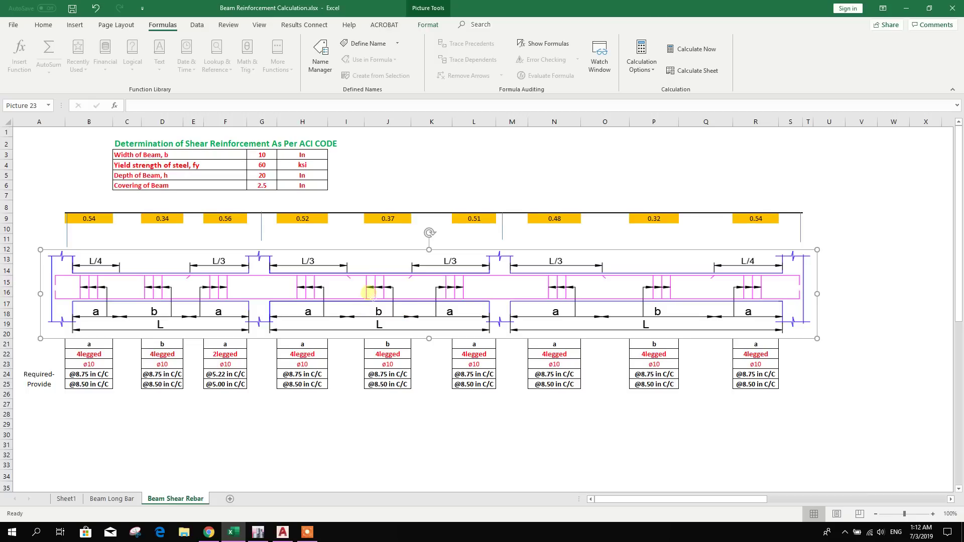
pyautogui.click(464, 478)
pyautogui.click(302, 296)
# Set the stirrup leg count of the first span's near-end zone in B22 to 2 and check its required spacing in B24.
pyautogui.click(80, 355)
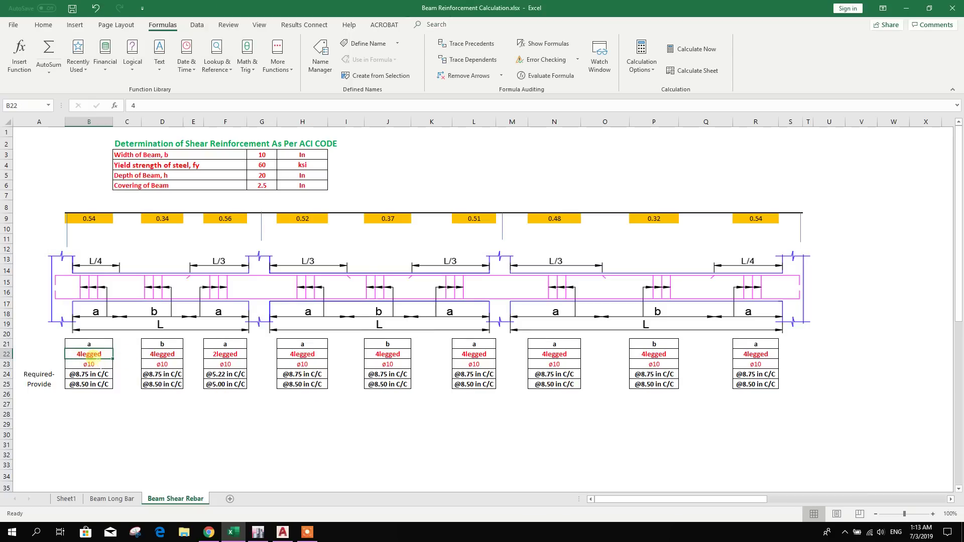
pyautogui.write('2')
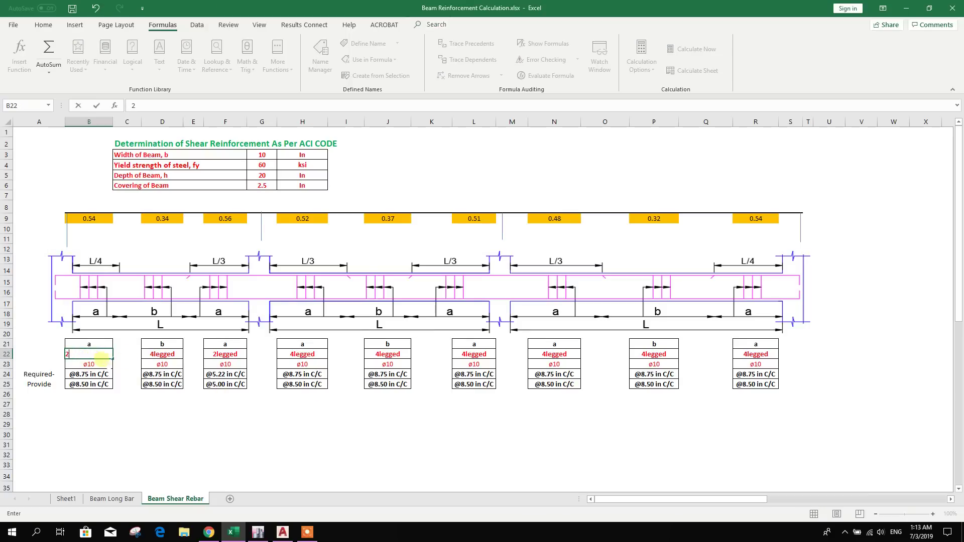
pyautogui.press('Return')
pyautogui.click(83, 375)
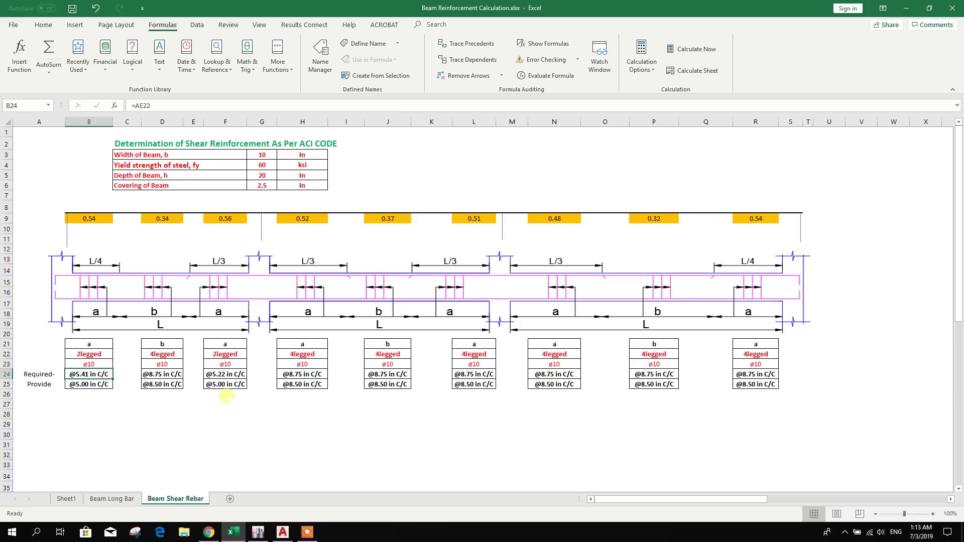
# Examine how the FLOOR formula in B25 rounds the required spacing in B24 to the provided spacing.
pyautogui.click(44, 385)
pyautogui.click(85, 385)
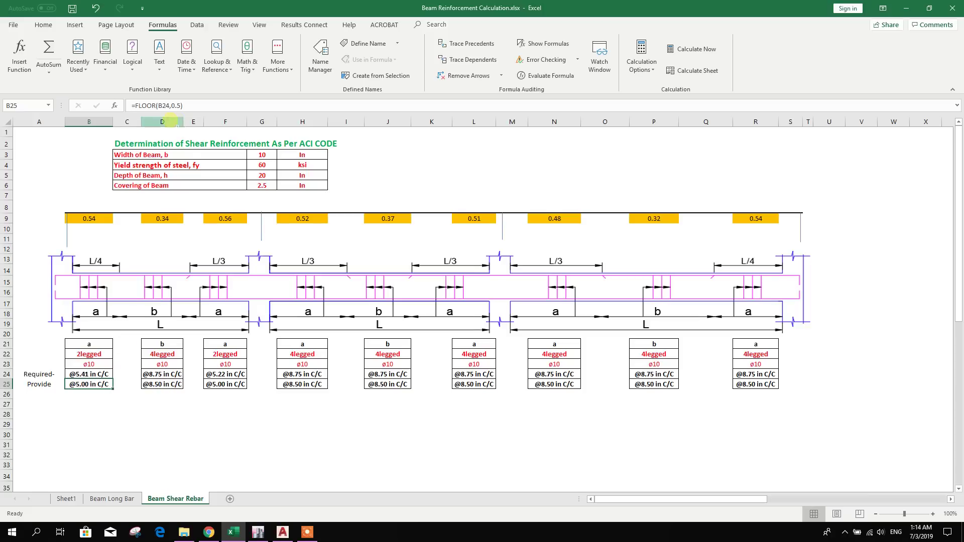
pyautogui.click(186, 105)
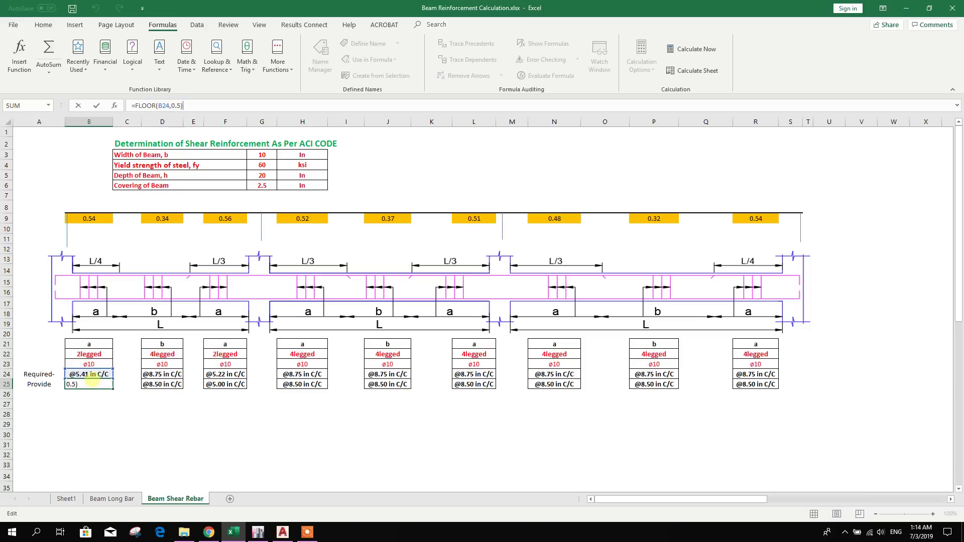
pyautogui.click(93, 385)
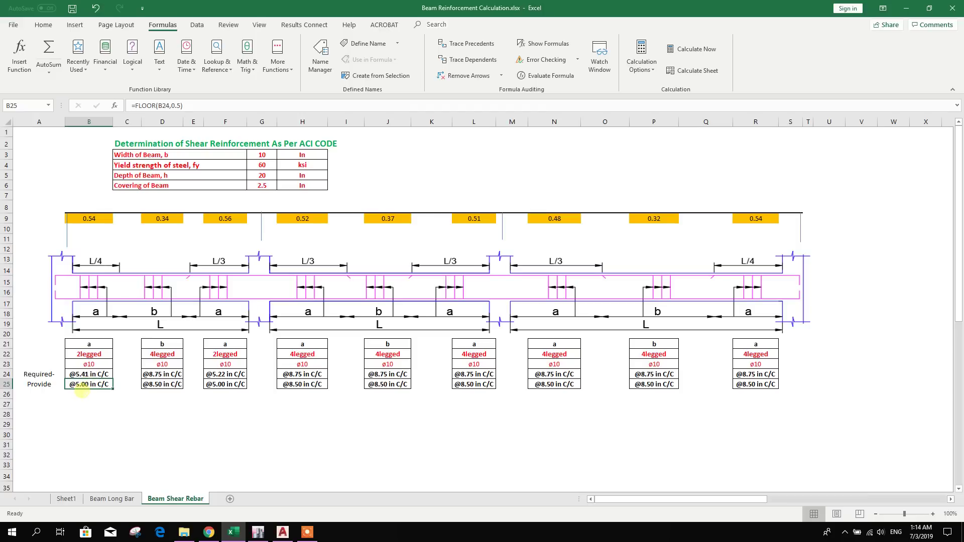
pyautogui.click(94, 376)
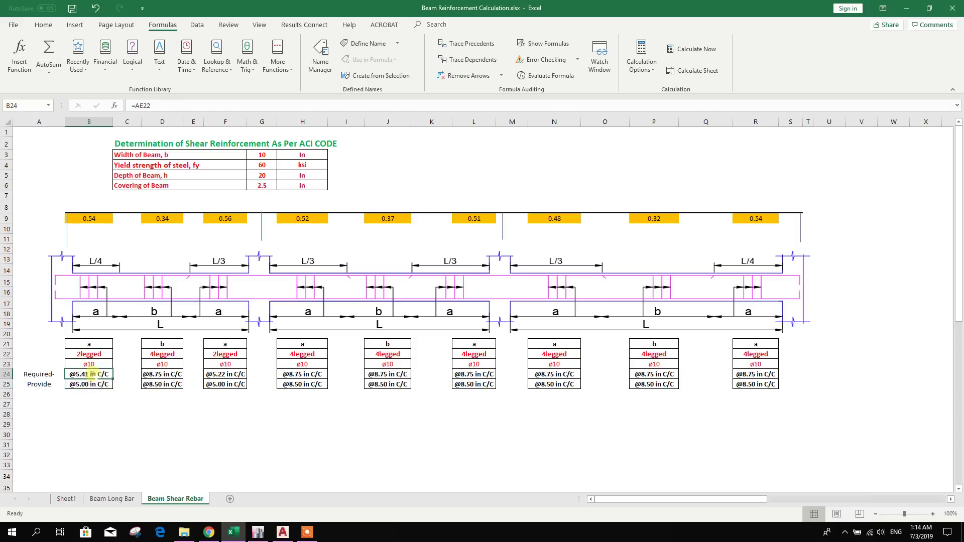
pyautogui.click(98, 385)
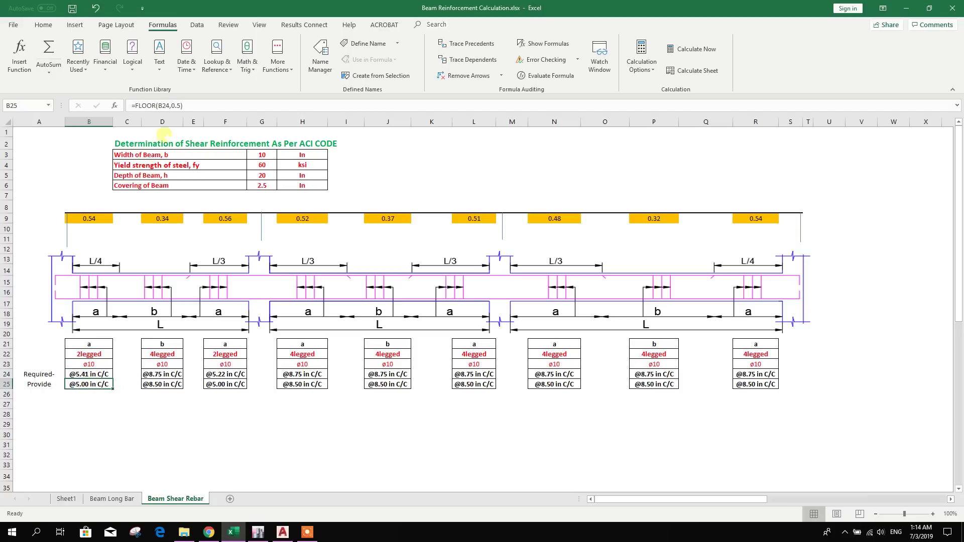
pyautogui.moveTo(171, 106); pyautogui.dragTo(180, 107)
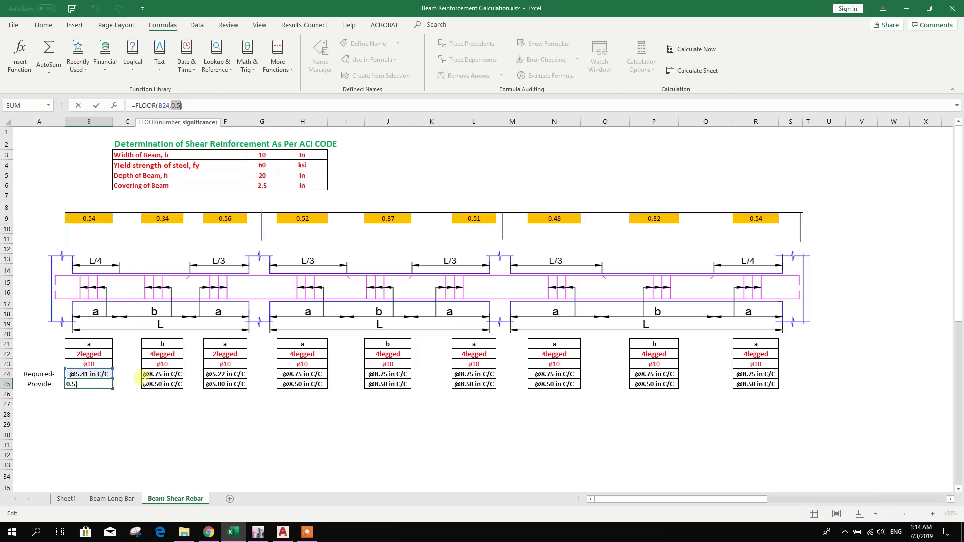
pyautogui.click(97, 106)
pyautogui.click(150, 105)
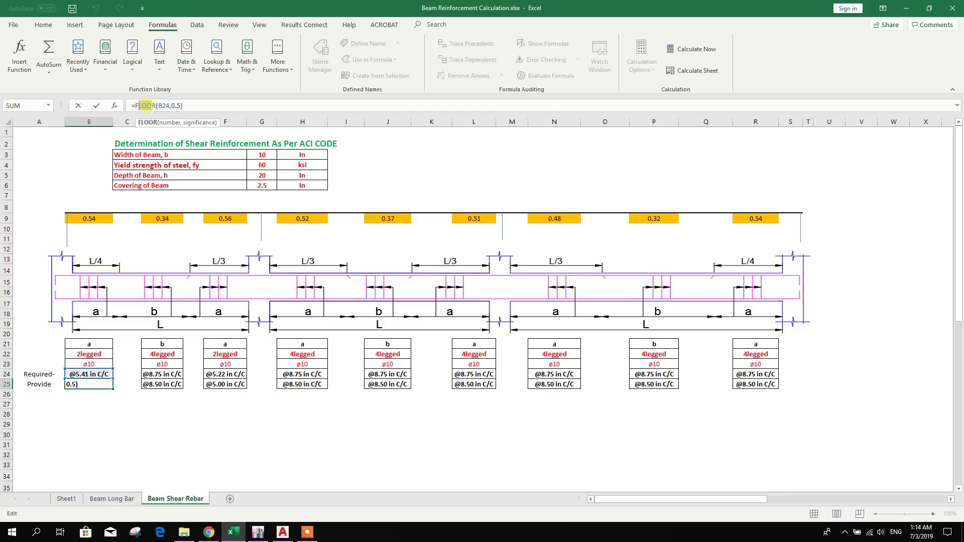
pyautogui.click(89, 384)
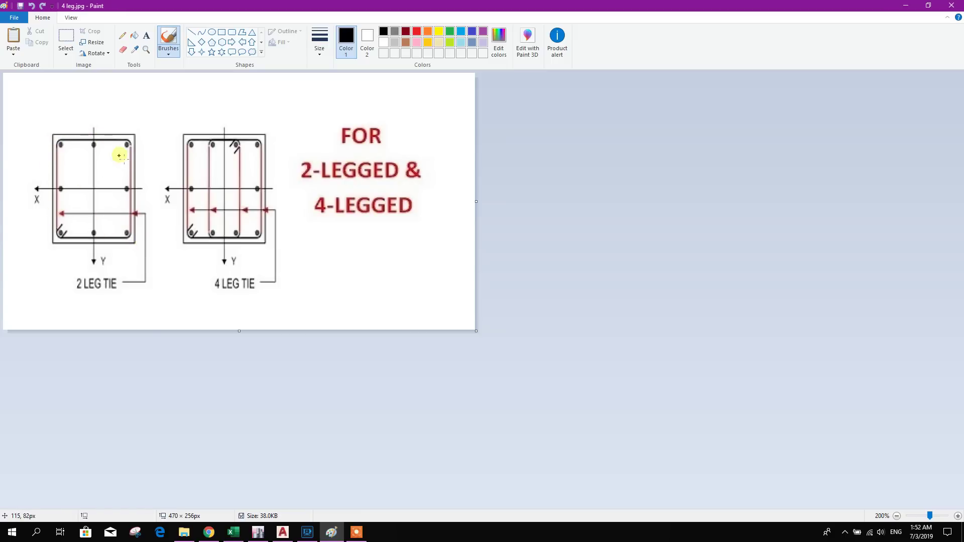
# Switch from Paint to Excel and set the first span's leg counts in D22, B22 and F22 to 3.
pyautogui.click(234, 532)
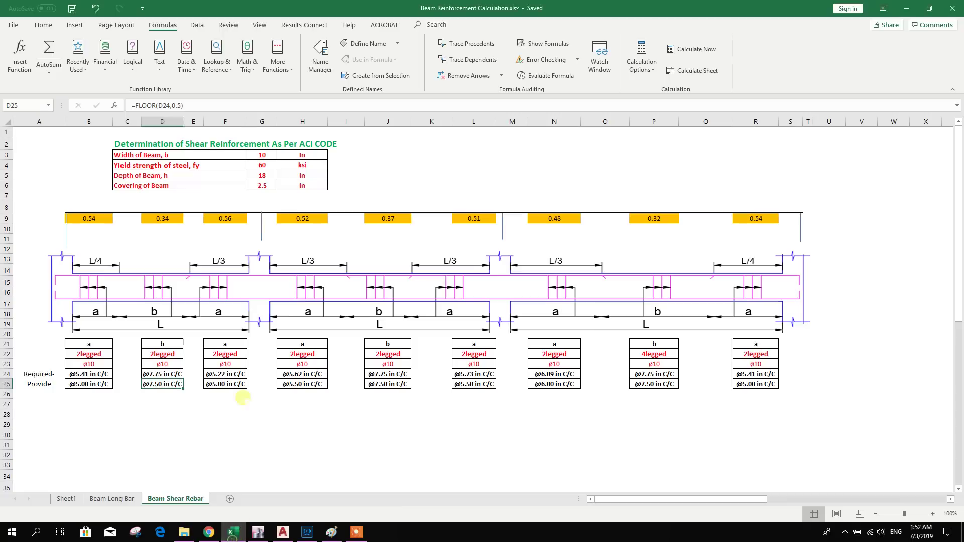
pyautogui.click(160, 357)
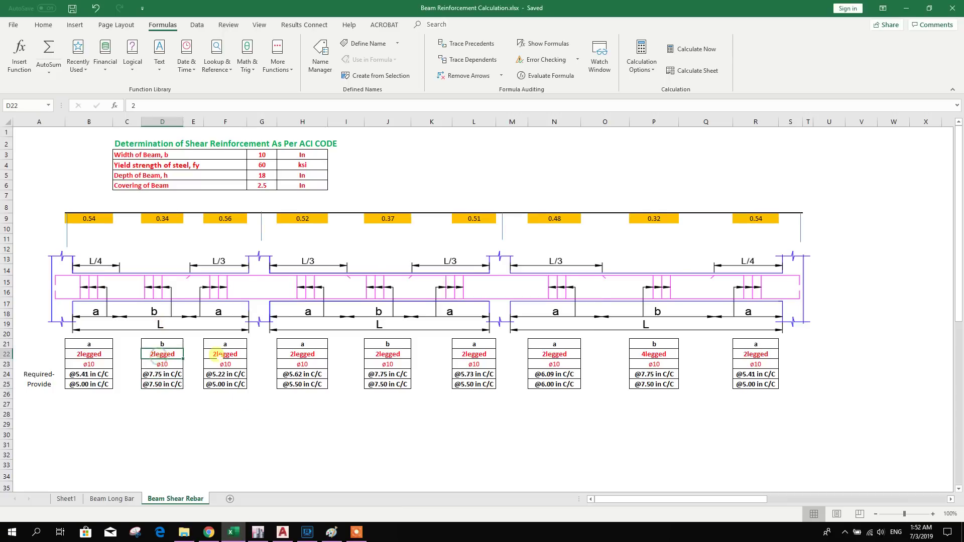
pyautogui.write('3')
pyautogui.press('Return')
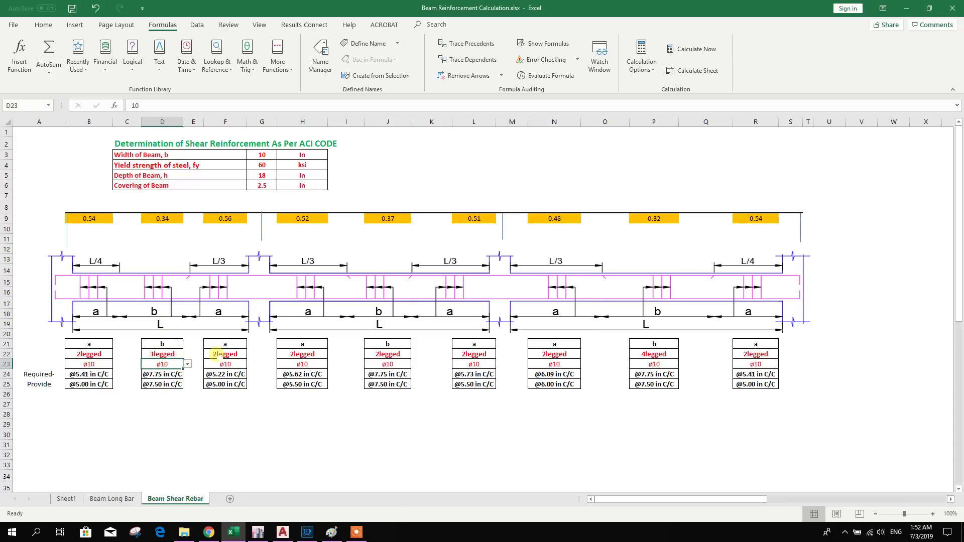
pyautogui.click(90, 355)
pyautogui.write('3')
pyautogui.press('Return')
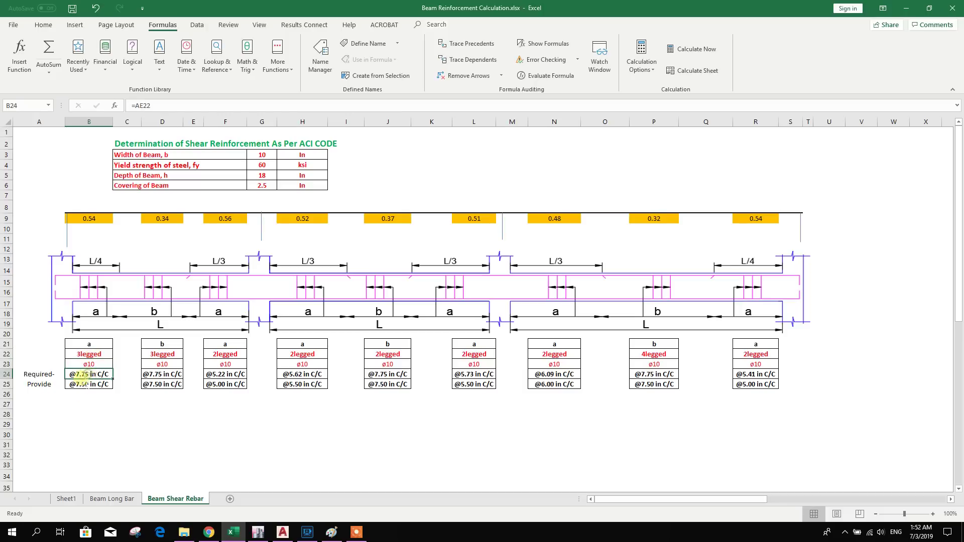
pyautogui.click(234, 354)
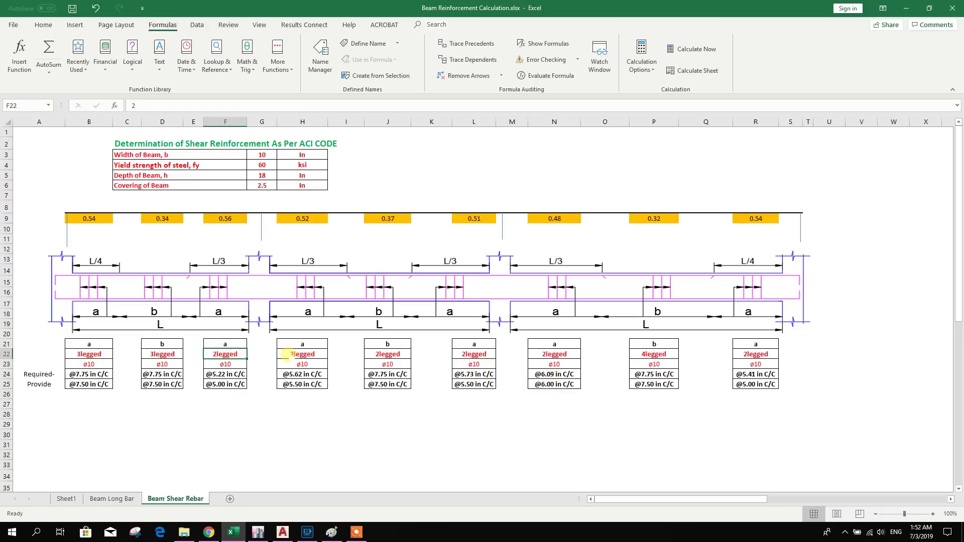
pyautogui.write('3')
pyautogui.press('Return')
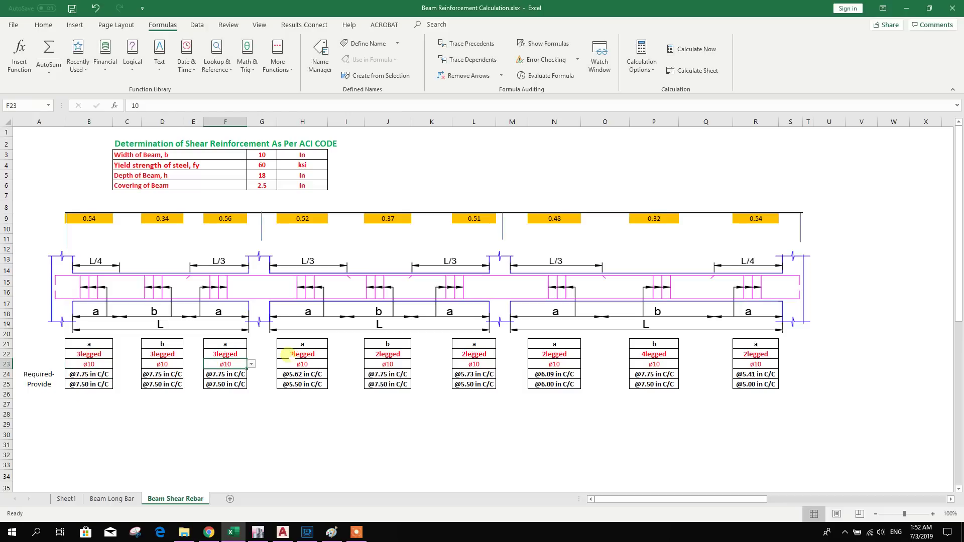
# Compare the first span's provided spacings in B25, D25 and F25 with the leg count and bar size in B22 and B23.
pyautogui.click(80, 355)
pyautogui.click(89, 384)
pyautogui.click(168, 384)
pyautogui.click(211, 384)
pyautogui.click(97, 385)
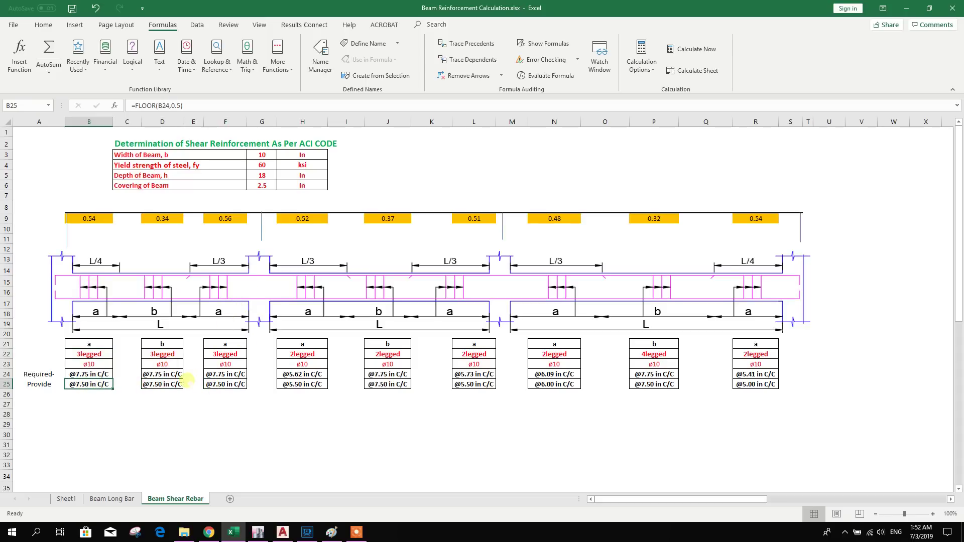
pyautogui.click(100, 365)
# Enter shear reinforcing values of 0.75 in B9, 0.45 in D9 and 0.75 in F9 for the first span.
pyautogui.click(151, 219)
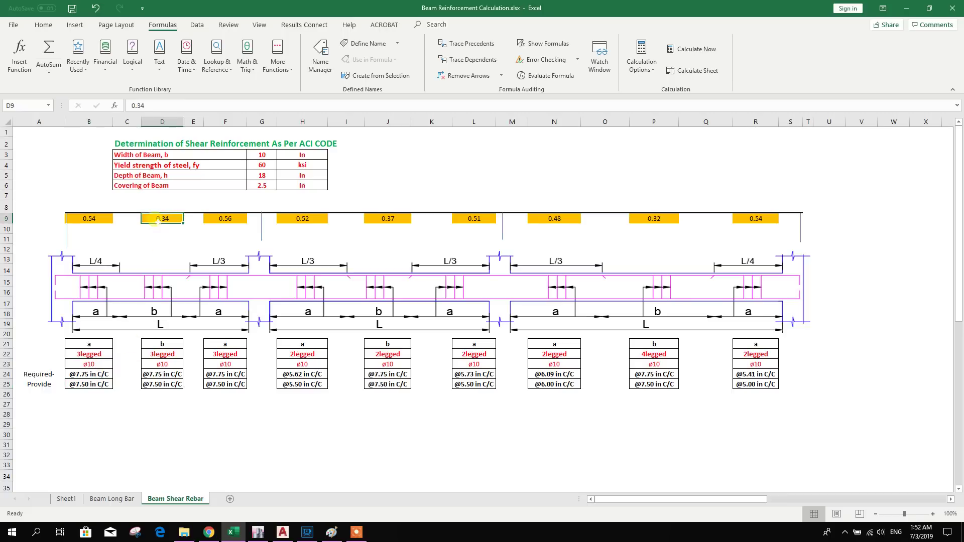
pyautogui.click(93, 219)
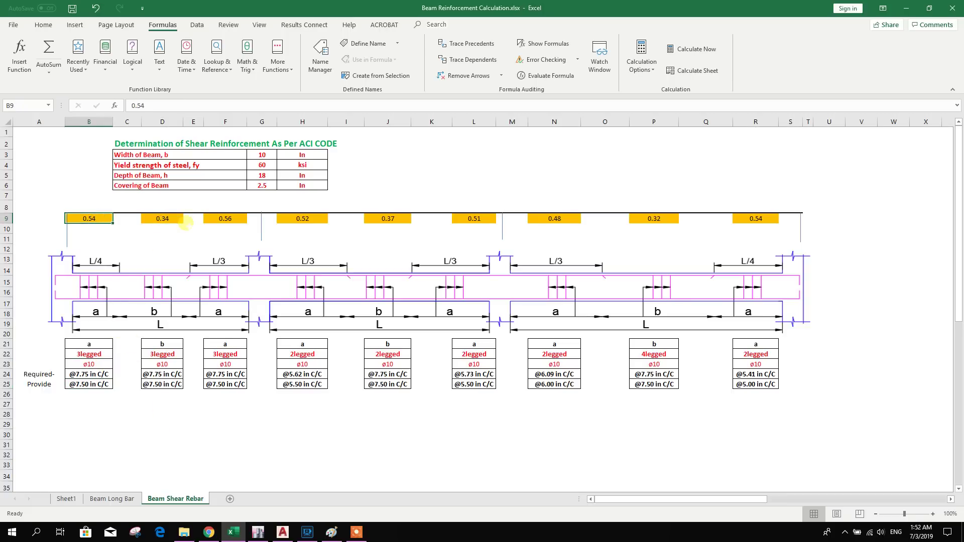
pyautogui.write('0.')
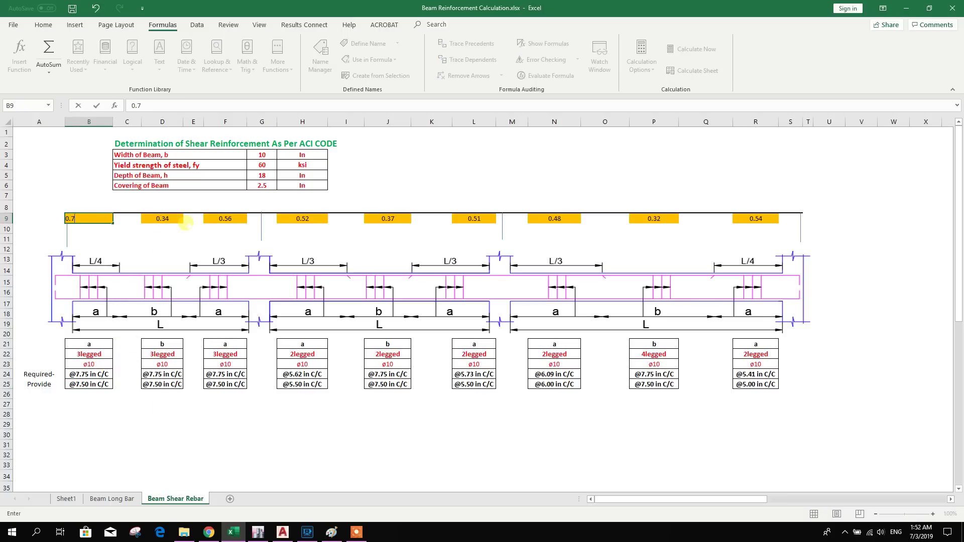
pyautogui.click(182, 221)
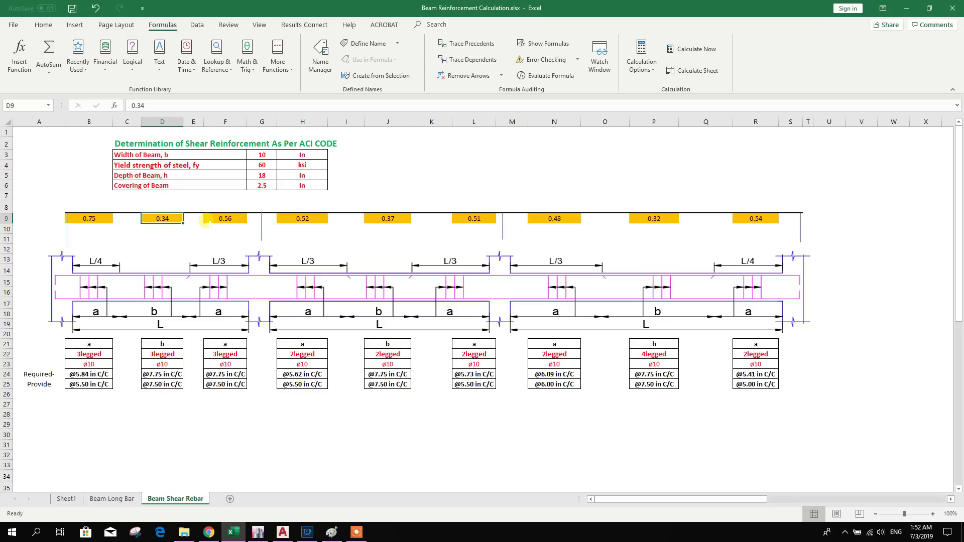
pyautogui.write('0.45')
pyautogui.press('Return')
pyautogui.click(207, 220)
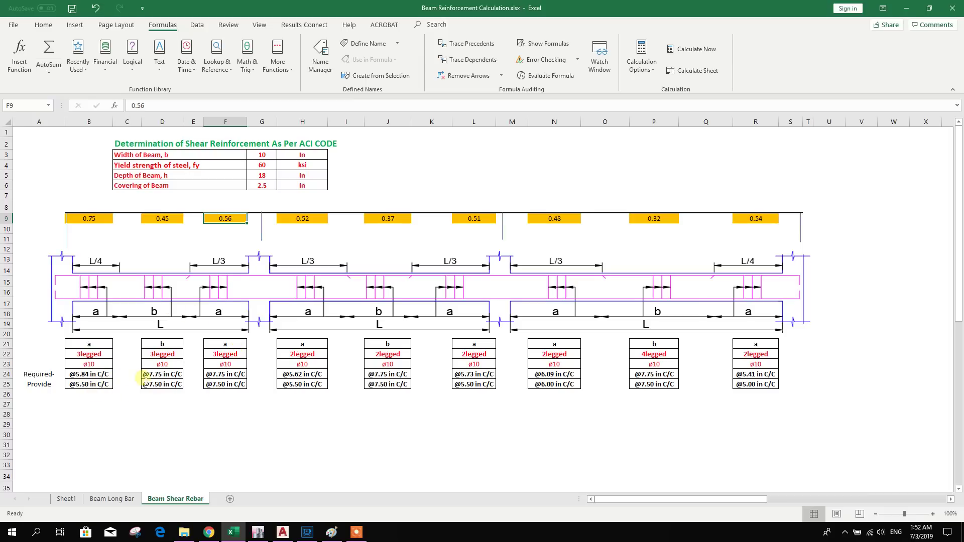
pyautogui.write('0.7')
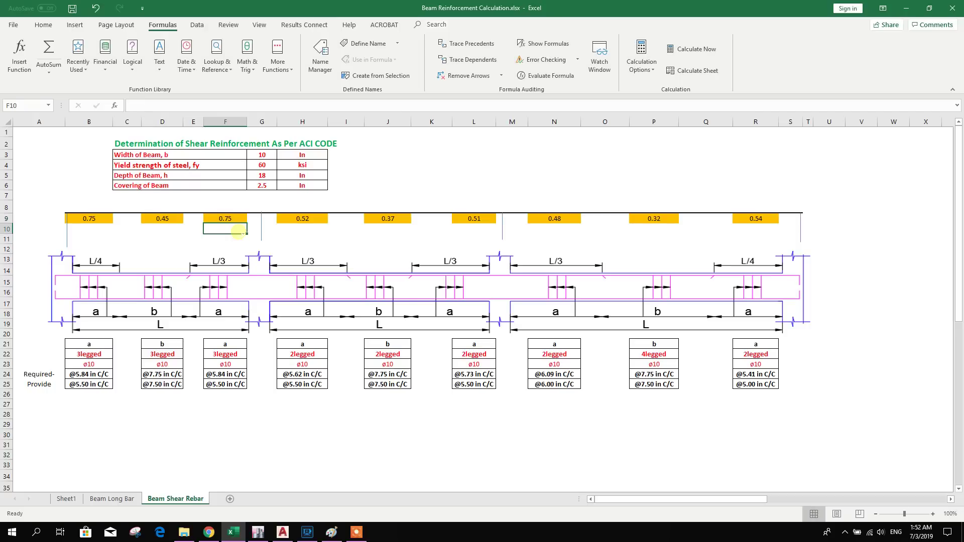
# Check the provided spacing in F25 and the leg count in B22, and switch to the stirrup leg picture in Paint.
pyautogui.click(224, 384)
pyautogui.click(105, 356)
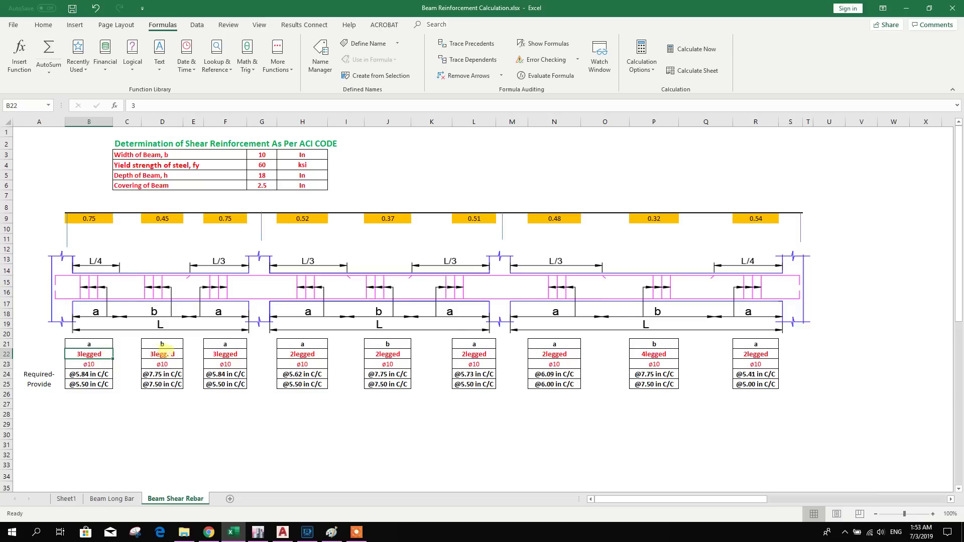
pyautogui.click(331, 533)
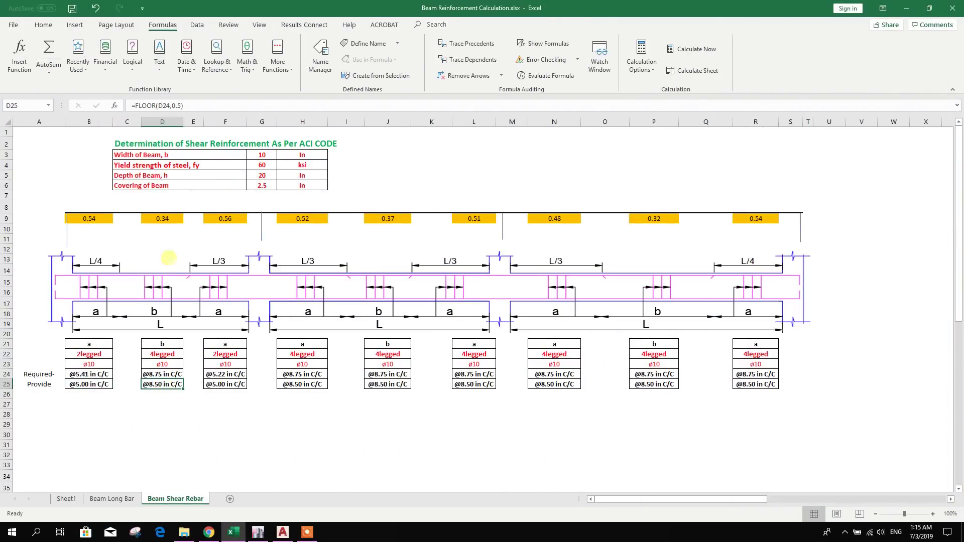
# Set the leg count of the first span's middle zone in D22 to 2 and check its required spacing in D24.
pyautogui.click(163, 374)
pyautogui.click(160, 354)
pyautogui.write('2')
pyautogui.click(261, 454)
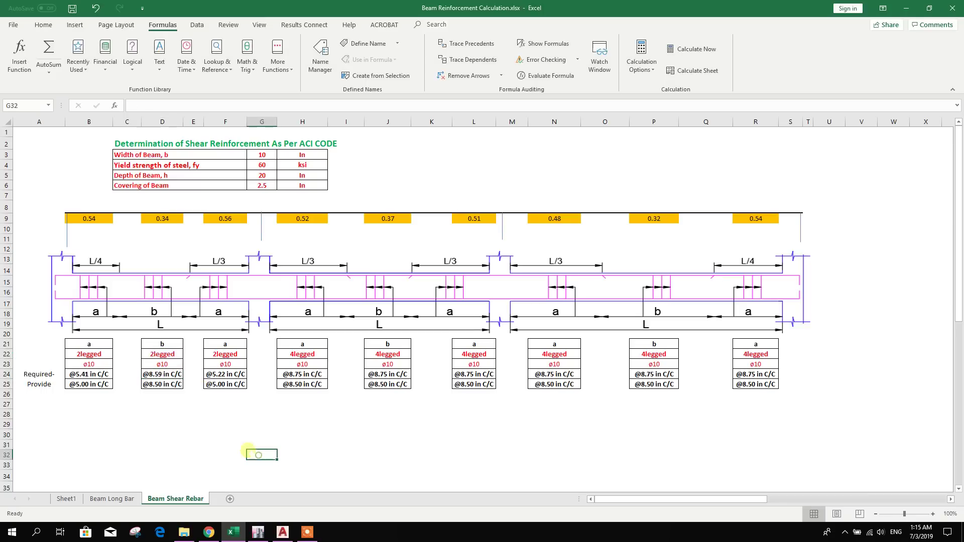
pyautogui.click(170, 375)
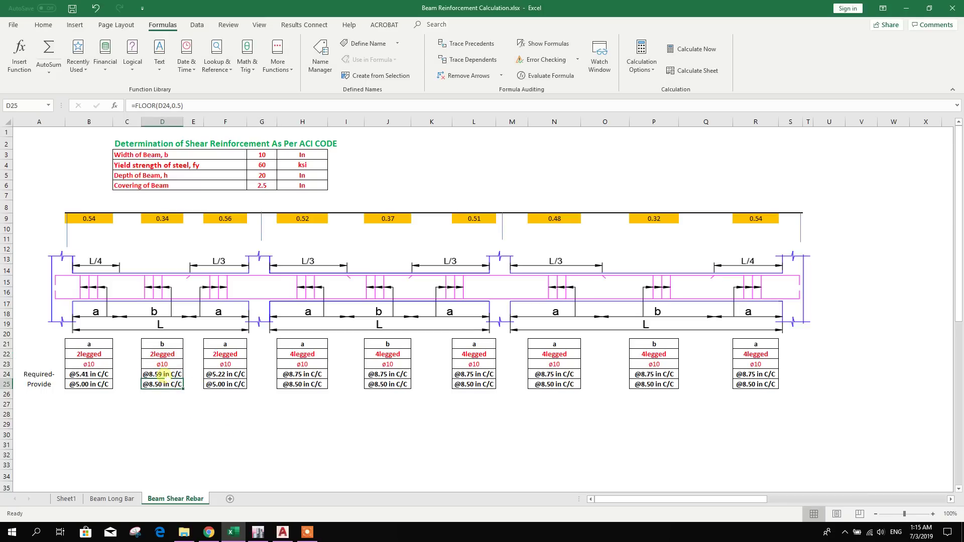
# Try a significance of 1 in the FLOOR formula of D25 and restore it to 0.5.
pyautogui.click(159, 388)
pyautogui.click(177, 105)
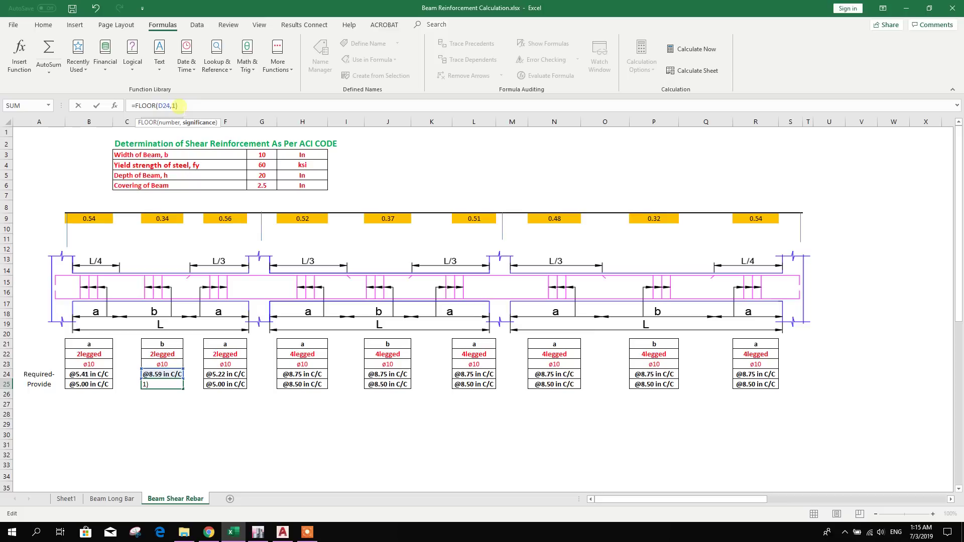
pyautogui.write('1')
pyautogui.click(163, 383)
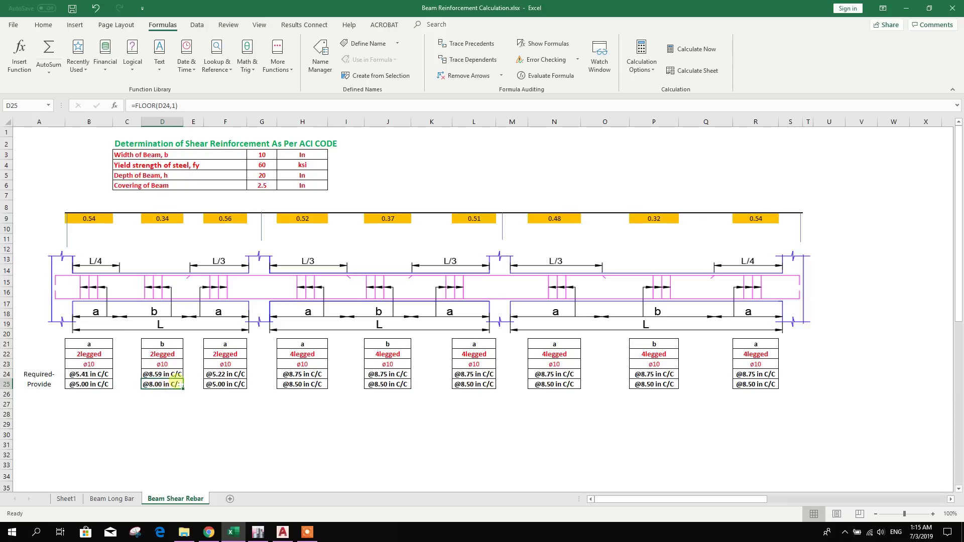
pyautogui.click(170, 105)
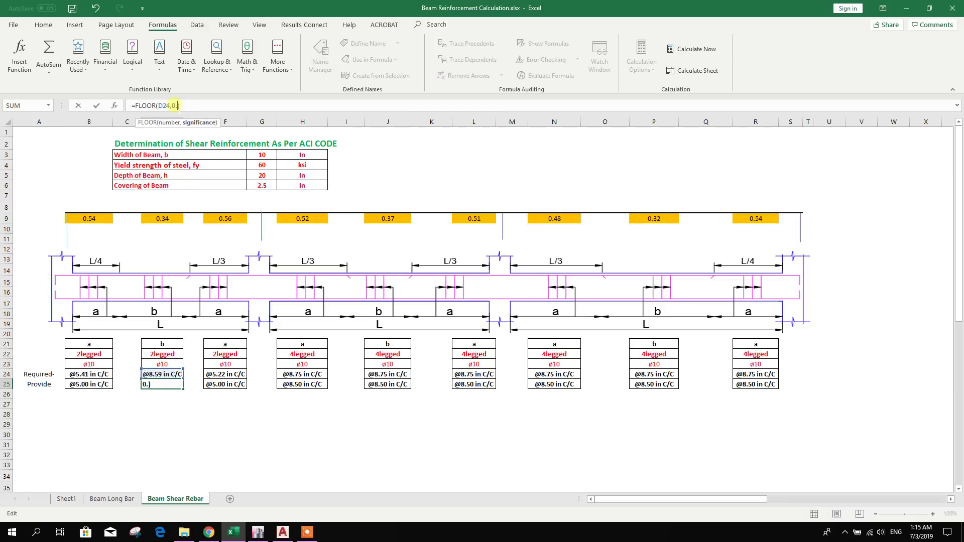
pyautogui.press('Return')
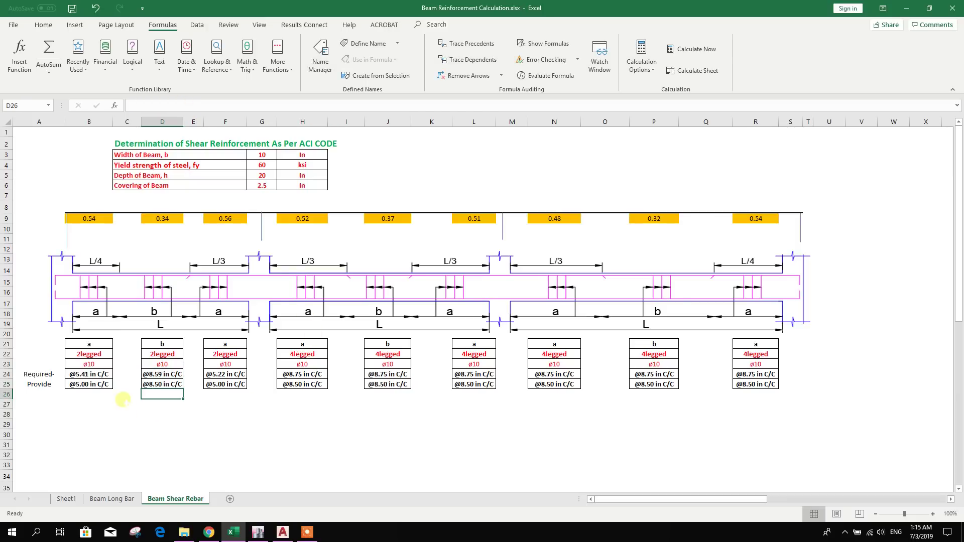
# Check the leg count in F22, the required spacing in F24 and the first span's provided spacings in B25, D25 and F25.
pyautogui.click(224, 356)
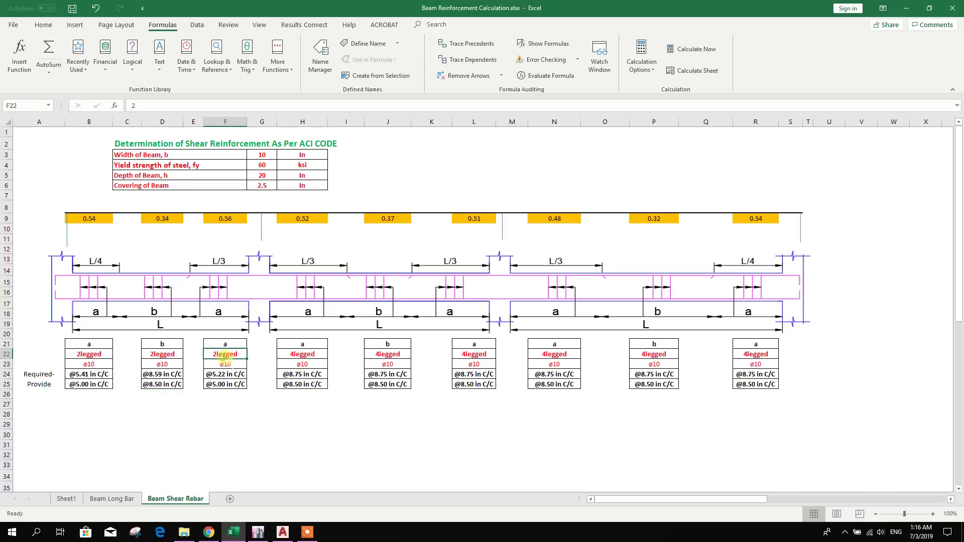
pyautogui.click(227, 377)
pyautogui.click(234, 385)
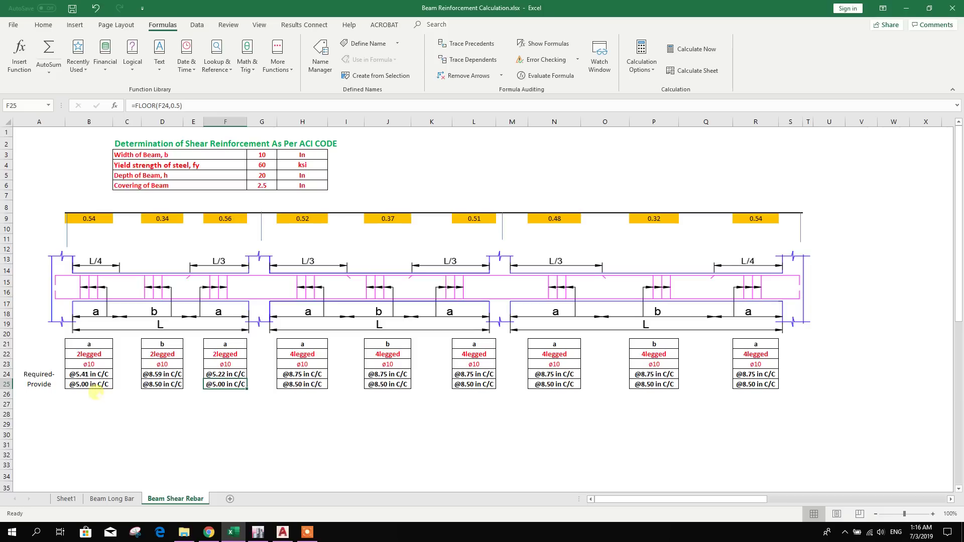
pyautogui.click(94, 385)
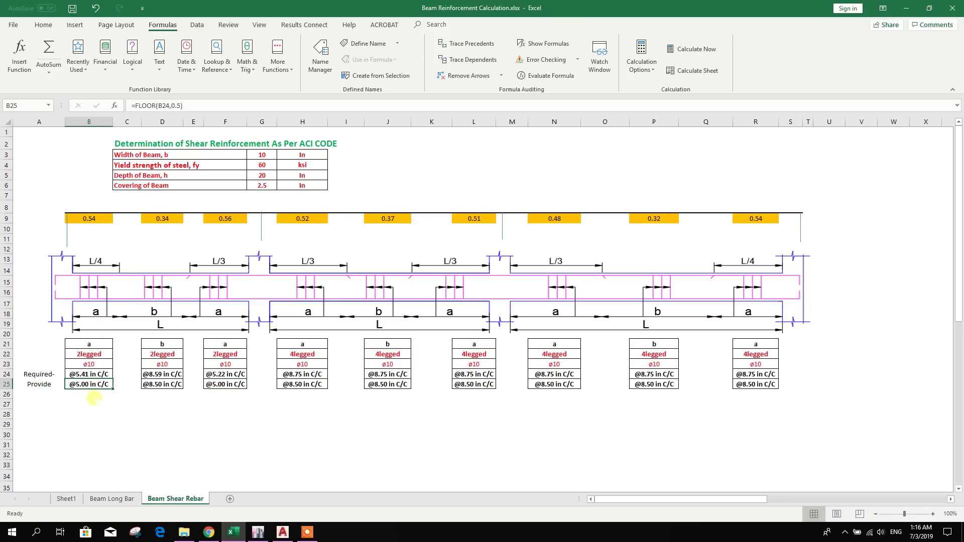
pyautogui.click(156, 385)
pyautogui.click(229, 385)
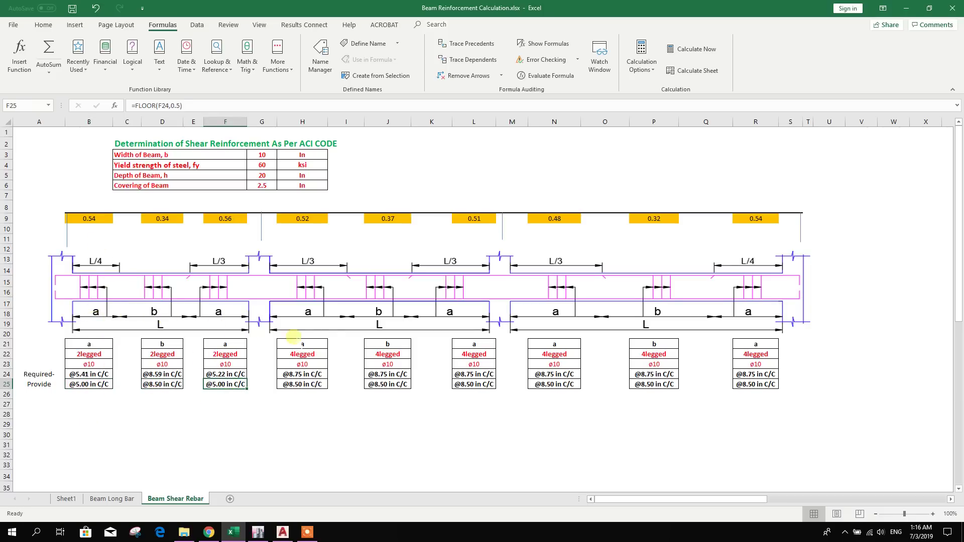
# Set the leg count in H22 of the second span's first end zone to 2 and check its provided spacing in H25.
pyautogui.click(319, 352)
pyautogui.write('2')
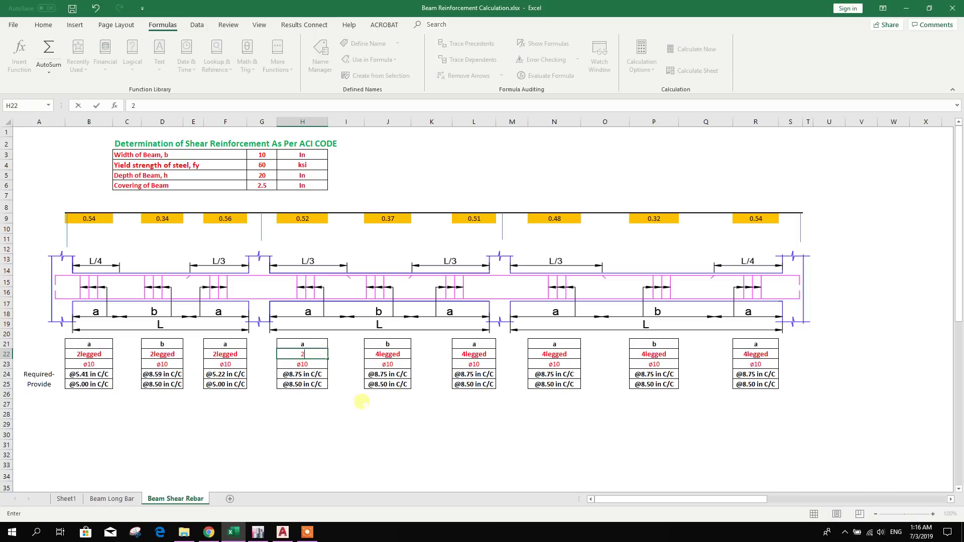
pyautogui.click(374, 402)
pyautogui.click(307, 385)
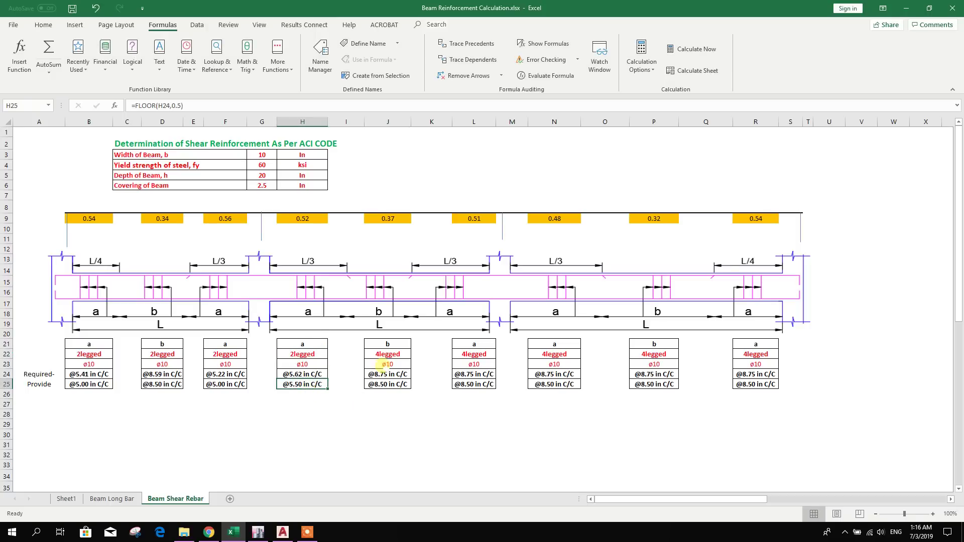
# Set the second span's leg counts in J22 and L22 to 2 and check the span's provided spacings in row 25.
pyautogui.click(382, 365)
pyautogui.click(404, 354)
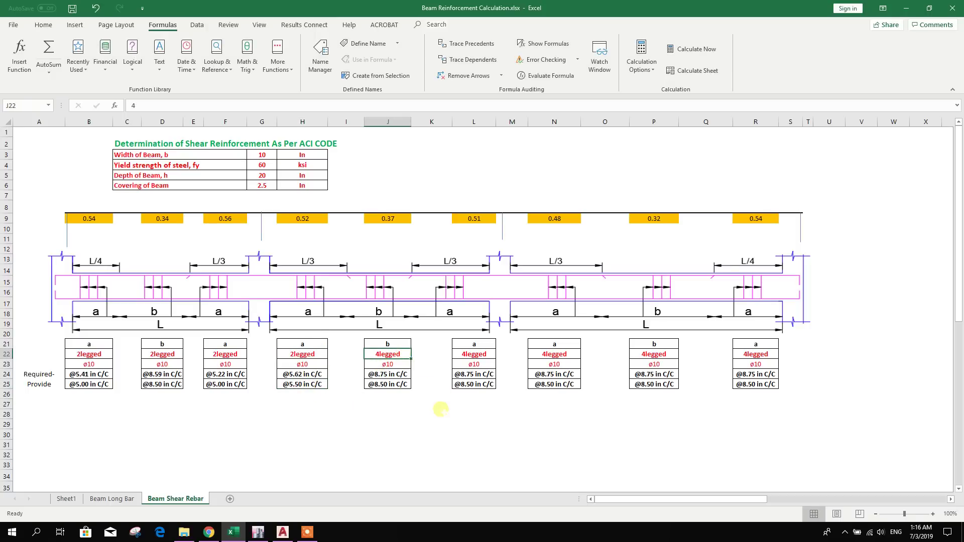
pyautogui.write('2')
pyautogui.click(503, 463)
pyautogui.click(500, 415)
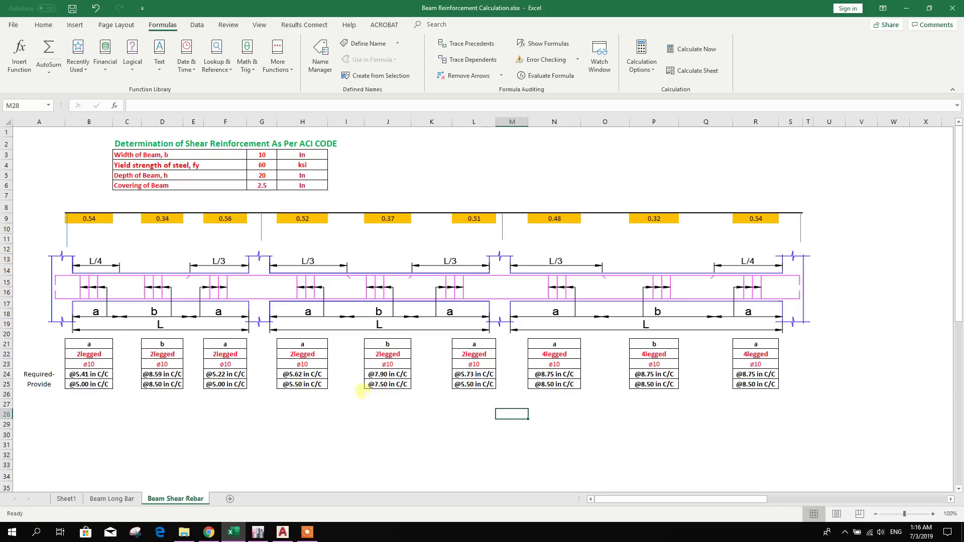
pyautogui.click(303, 387)
pyautogui.click(389, 387)
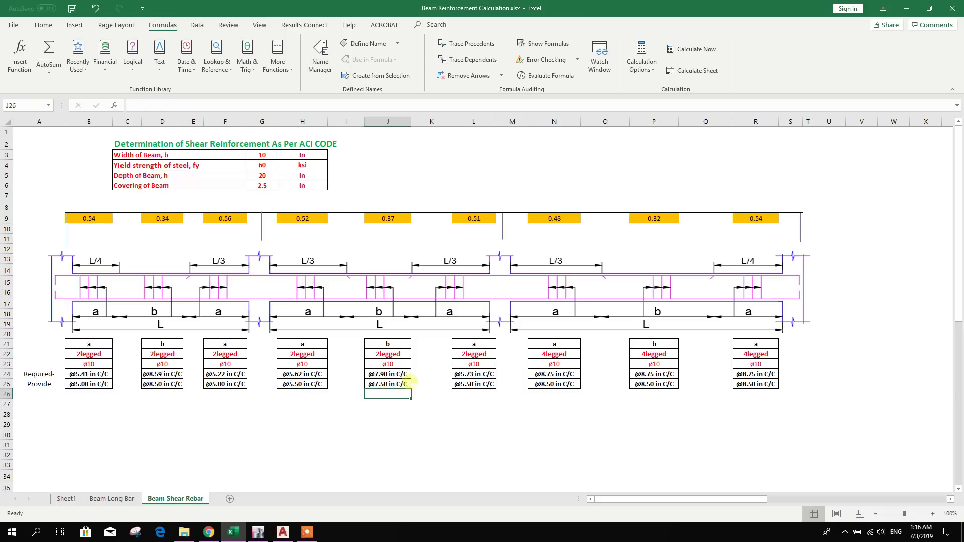
pyautogui.click(462, 385)
# Set the leg count in N22 of the third span's first end zone to 2 and check its provided spacing in N25.
pyautogui.click(556, 383)
pyautogui.click(561, 355)
pyautogui.write('2')
pyautogui.click(623, 394)
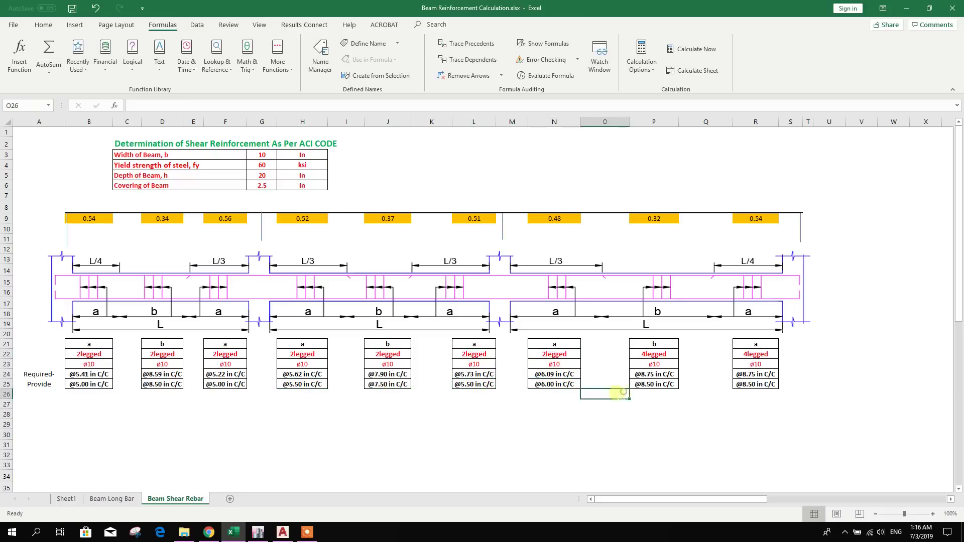
pyautogui.click(556, 384)
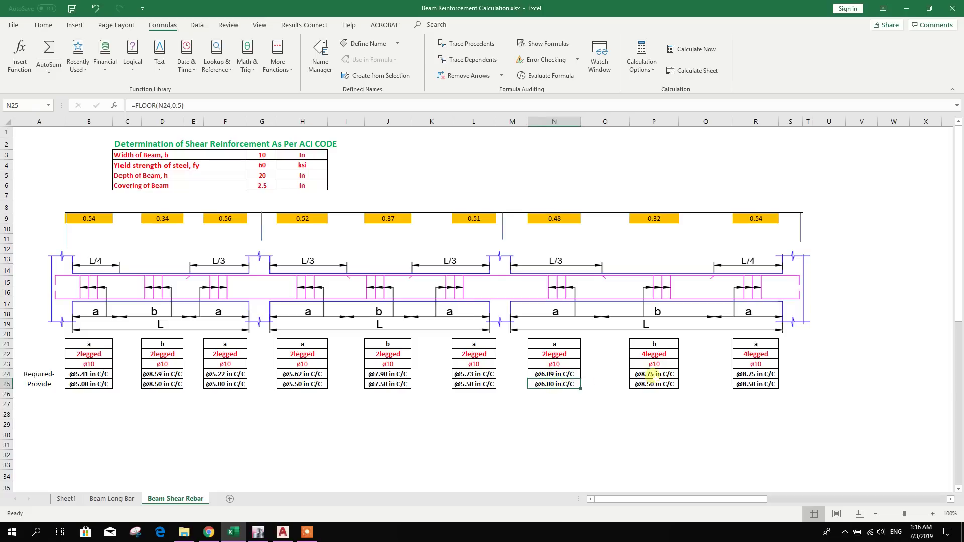
# Try a leg count of 2 in P22 for the third span's middle zone and check its spacings in P24 and P25.
pyautogui.click(654, 365)
pyautogui.click(654, 355)
pyautogui.write('2')
pyautogui.click(688, 411)
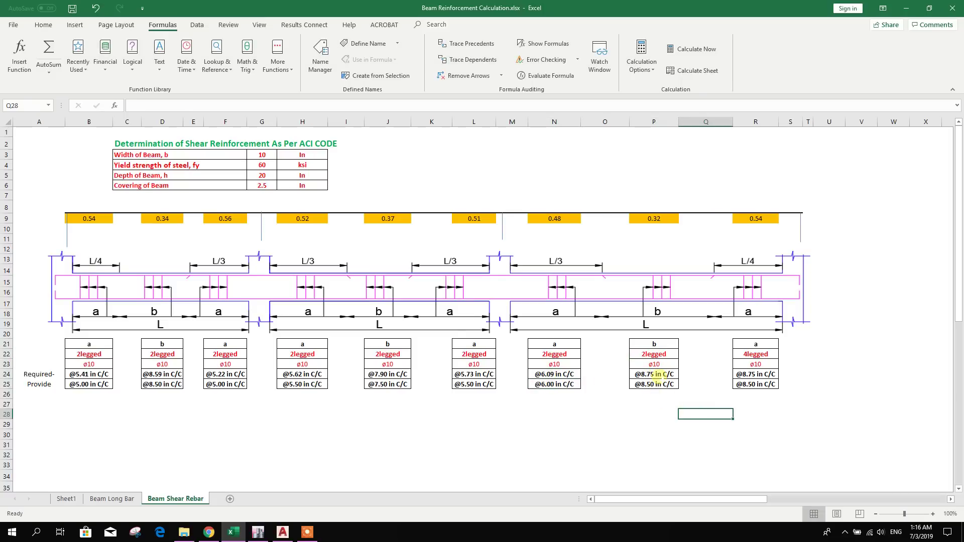
pyautogui.click(662, 358)
pyautogui.click(660, 386)
pyautogui.click(650, 375)
# Restore the leg count in P22 to 4 and check the required spacing in P24.
pyautogui.click(655, 355)
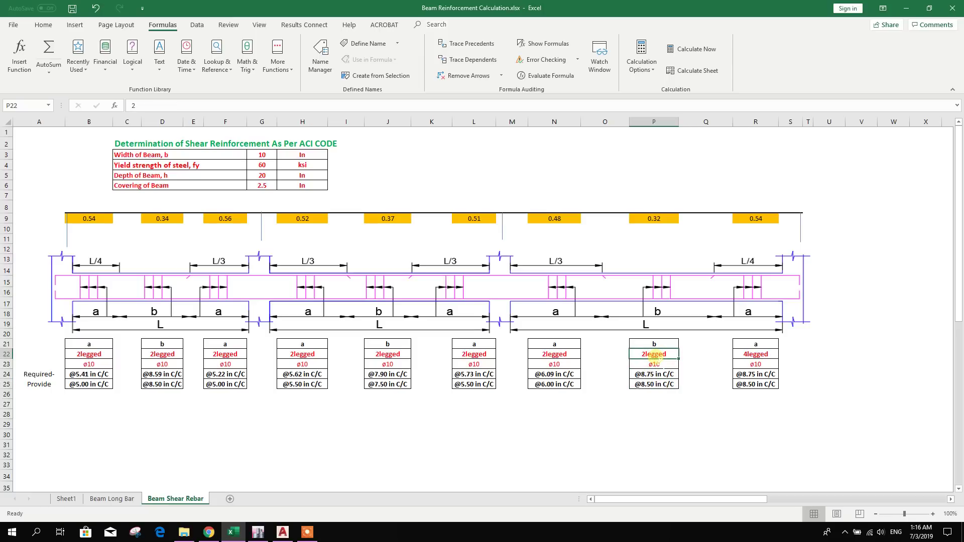
pyautogui.press('BackSpace')
pyautogui.write('4')
pyautogui.click(696, 424)
pyautogui.click(647, 377)
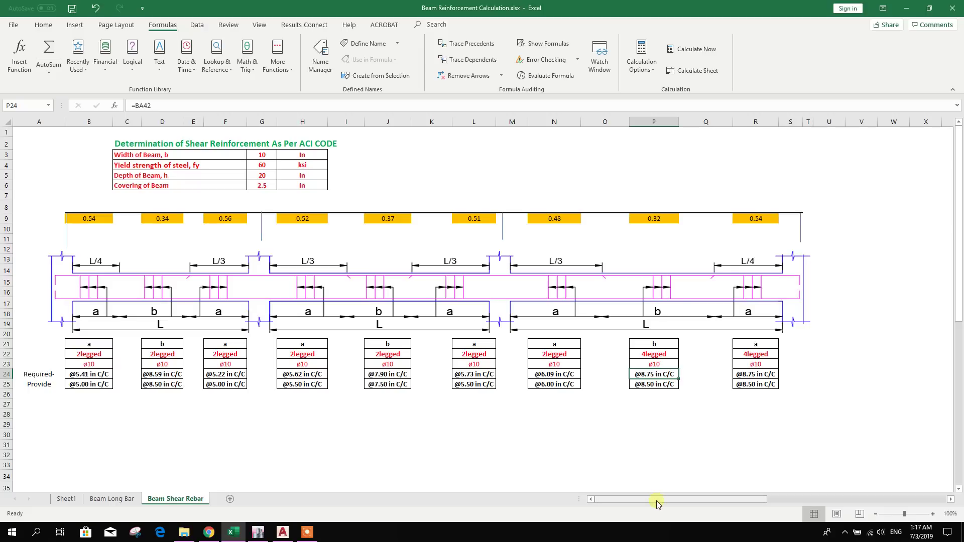
# Check the half-effective-depth maximum spacing formula in AE20 and compare it with the third span middle zone's spacings in P25 and P24.
pyautogui.moveTo(658, 503); pyautogui.dragTo(772, 501)
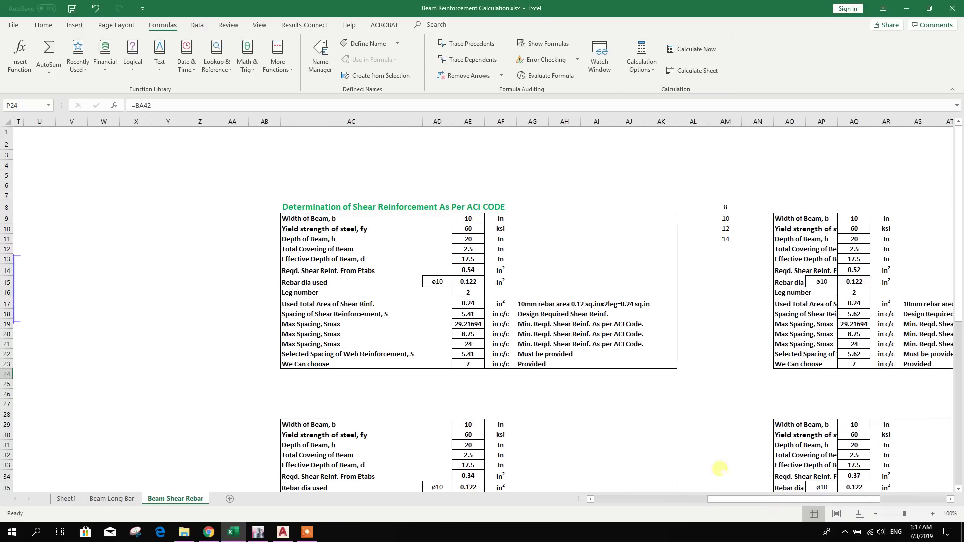
pyautogui.click(466, 336)
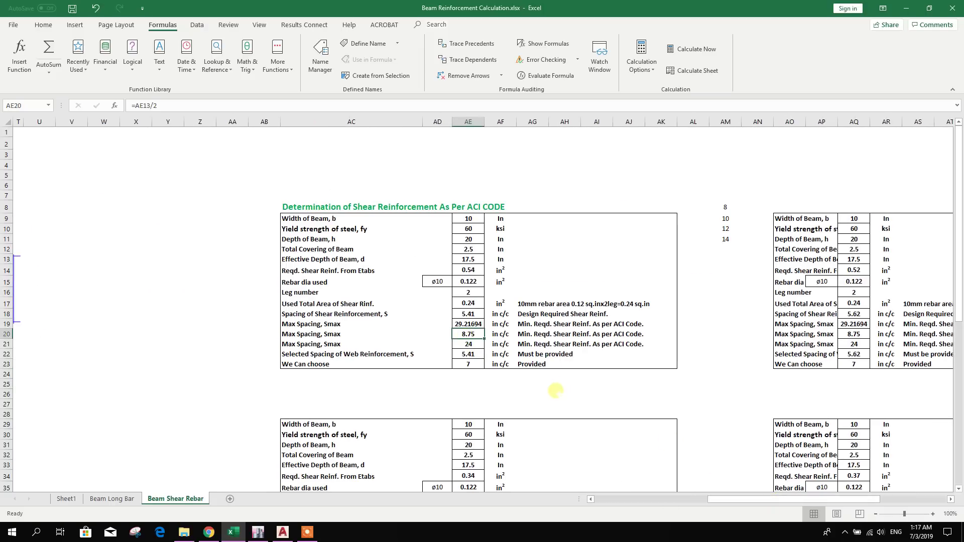
pyautogui.moveTo(724, 499); pyautogui.dragTo(611, 499)
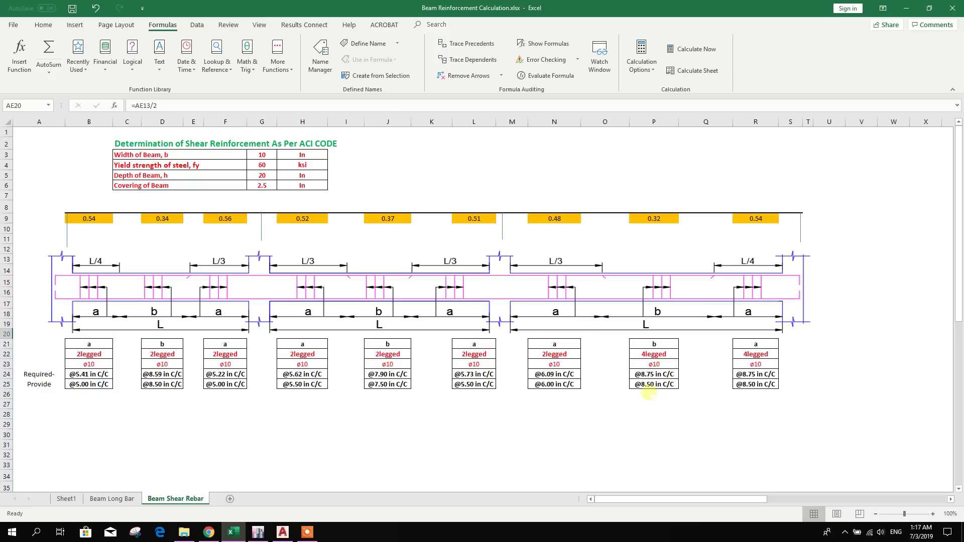
pyautogui.click(653, 385)
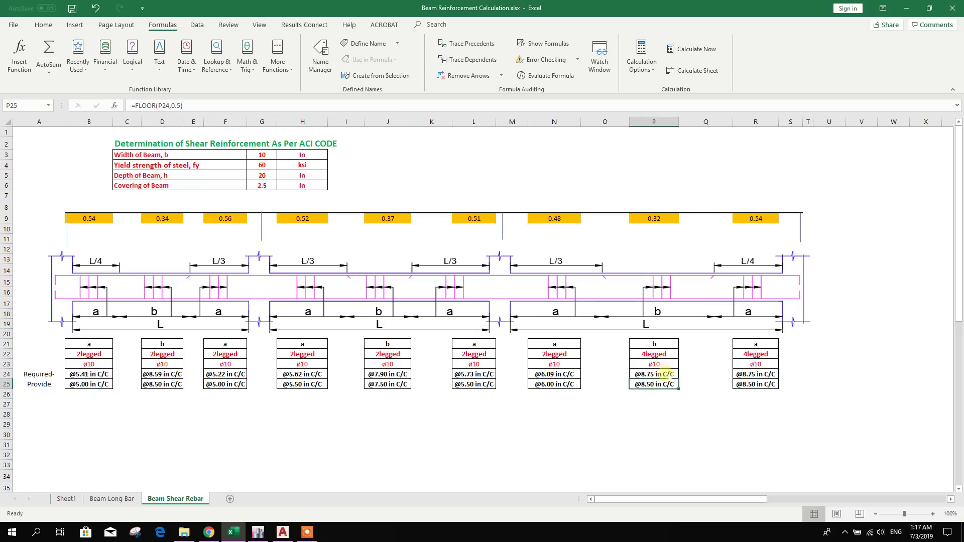
pyautogui.click(654, 374)
# Examine the calculation block behind P24, checking the spacing formulas in BA40, BA42 and BA38.
pyautogui.moveTo(653, 499); pyautogui.dragTo(829, 500)
pyautogui.scroll(-3, 577, 381)
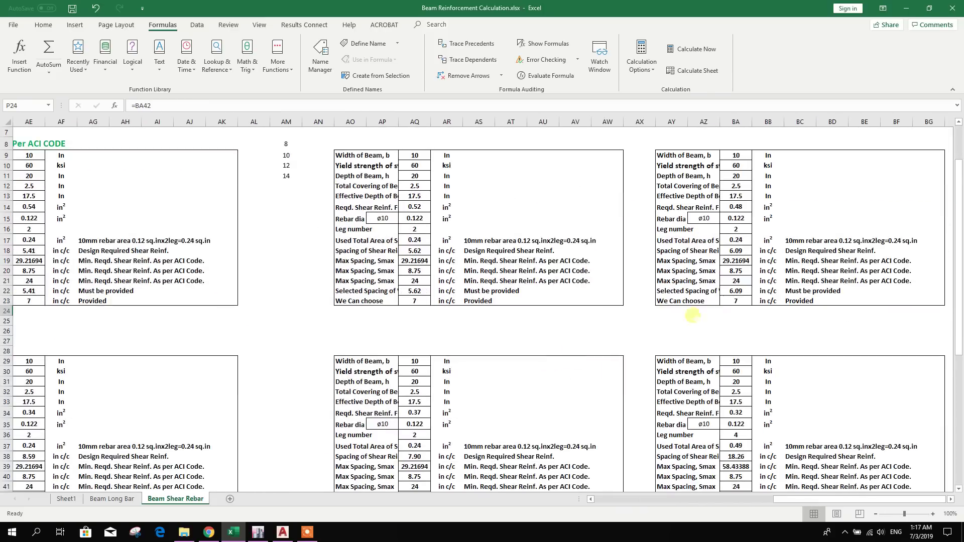
pyautogui.scroll(-3, 758, 234)
pyautogui.click(742, 348)
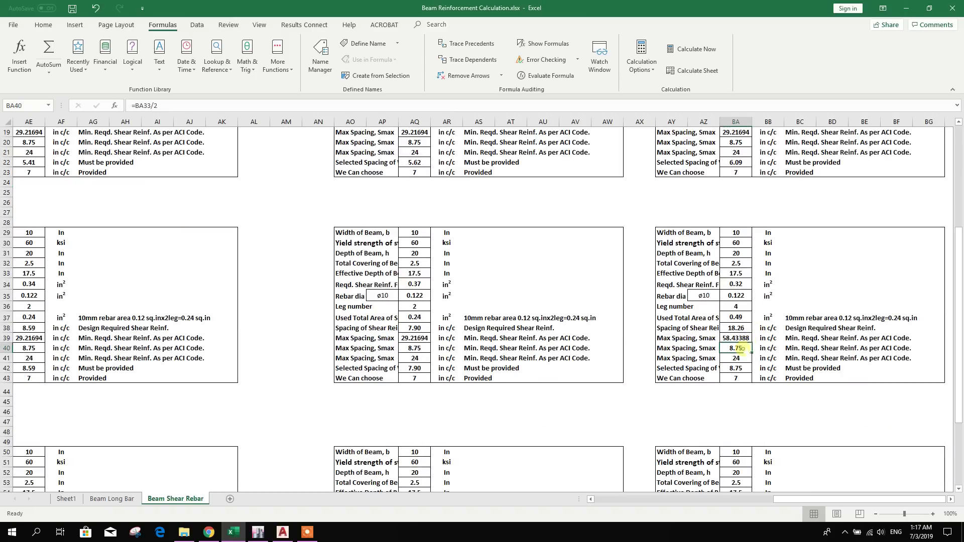
pyautogui.click(741, 369)
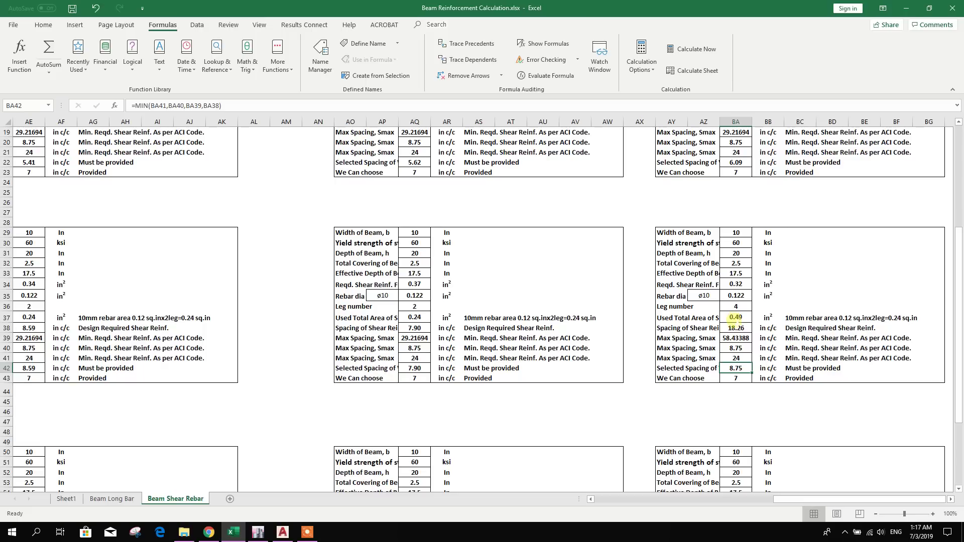
pyautogui.click(740, 329)
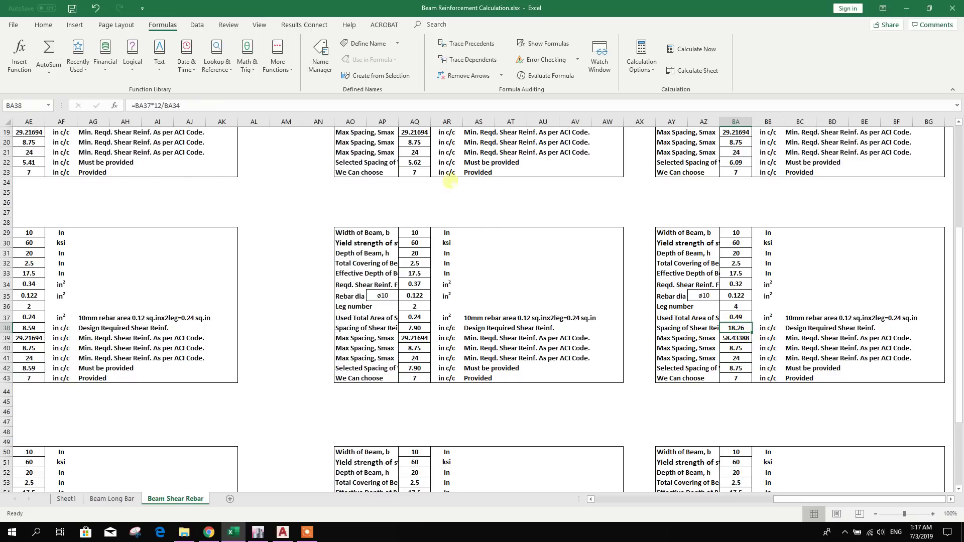
pyautogui.click(203, 106)
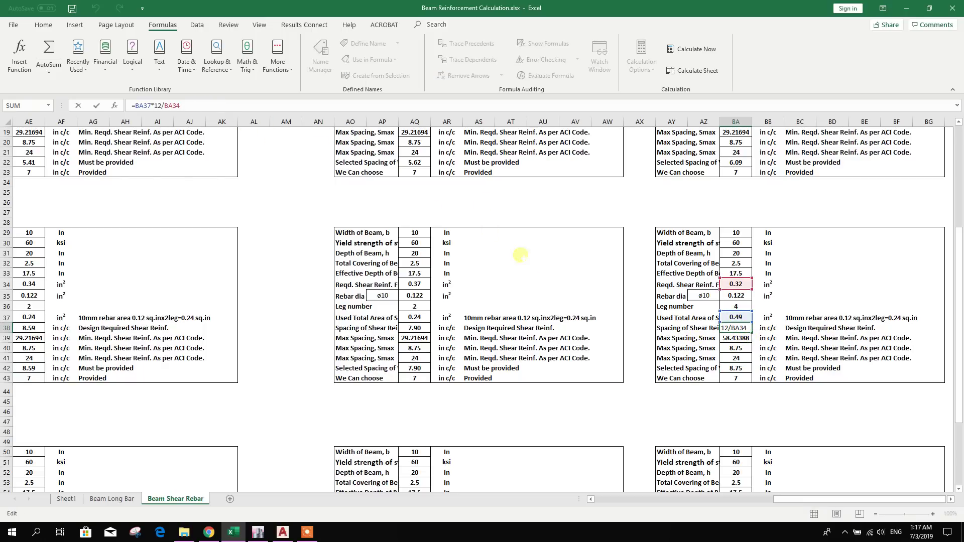
pyautogui.hotkey('ctrl', 'Return')
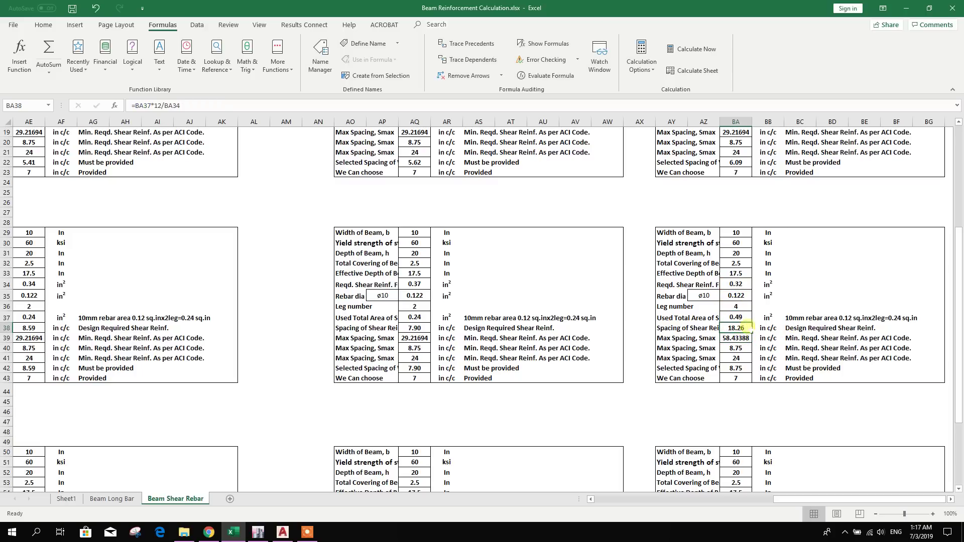
# Inspect the cells referenced by the maximum spacing formulas in BA39 and BA40.
pyautogui.click(740, 339)
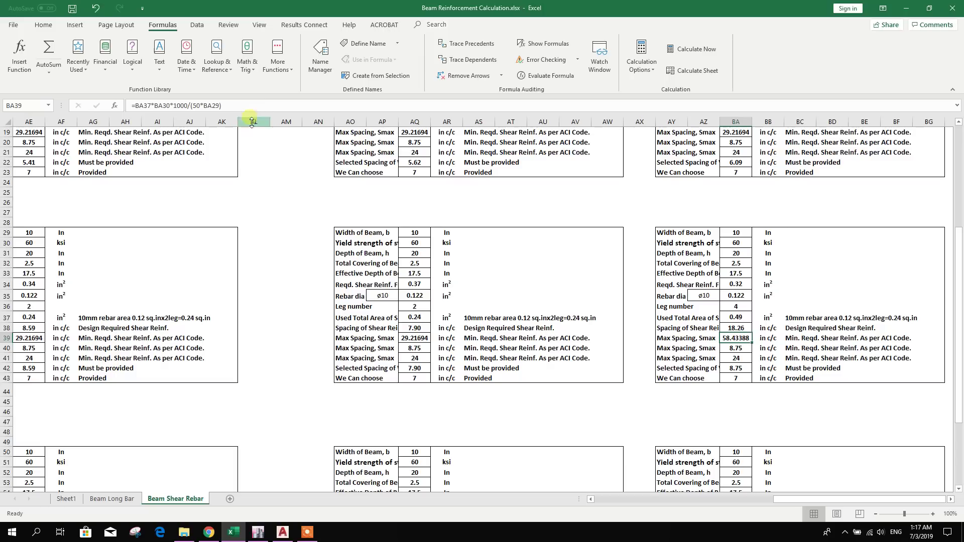
pyautogui.click(253, 107)
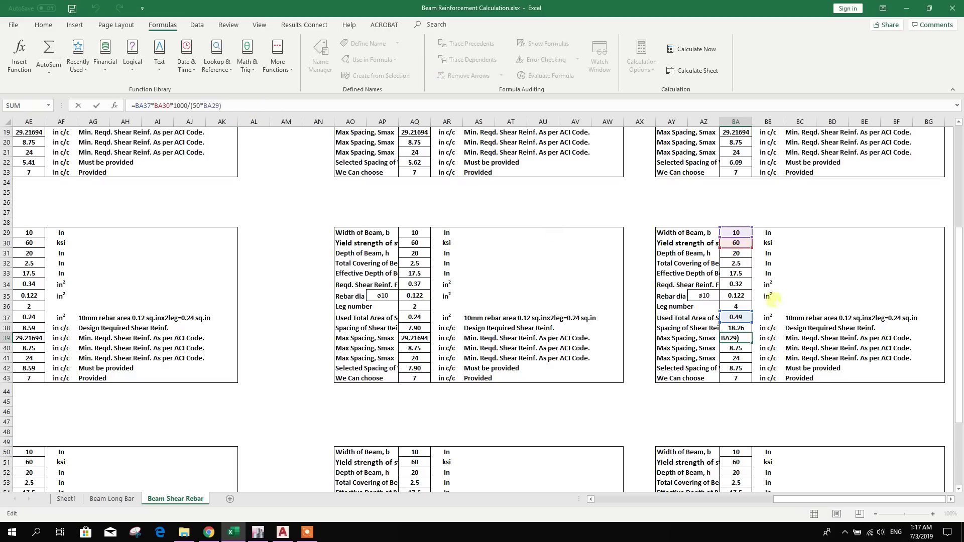
pyautogui.press('Return')
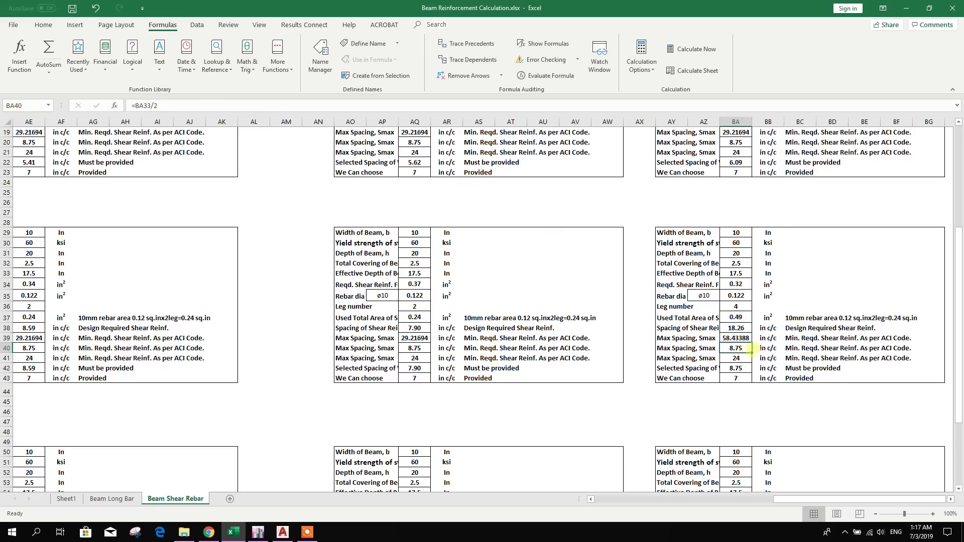
pyautogui.press('F2')
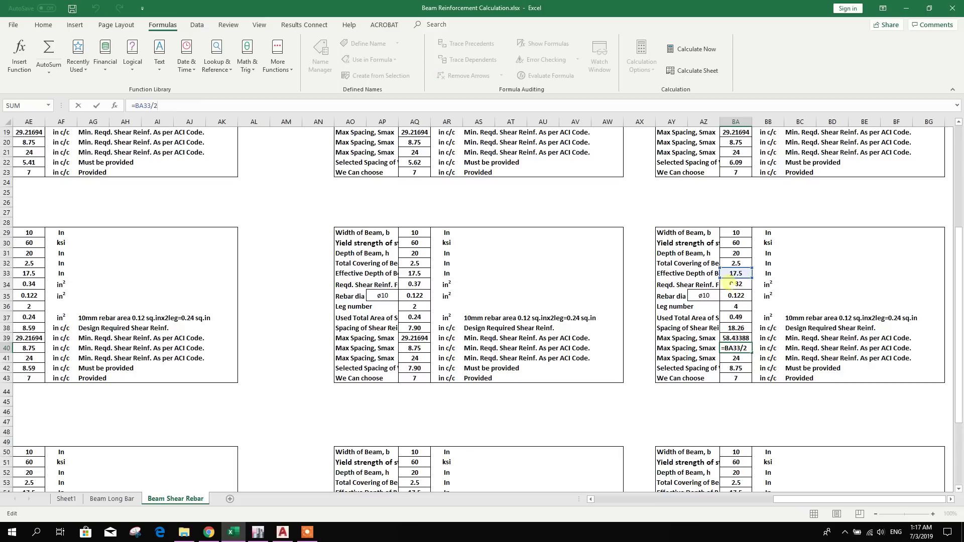
pyautogui.click(742, 360)
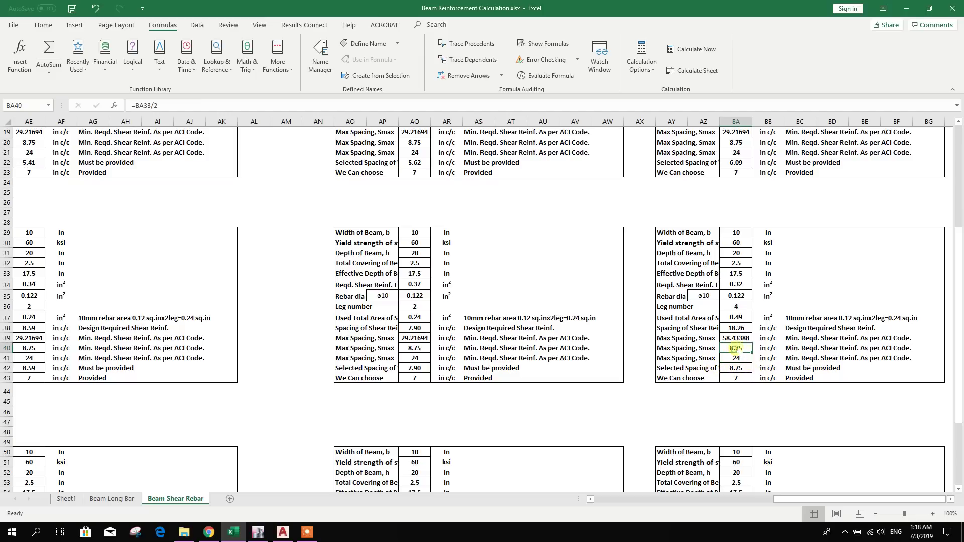
# Review the candidate spacings in BA38:BA41 and inspect the MIN formula in BA42 that selects the smallest.
pyautogui.moveTo(735, 329); pyautogui.dragTo(748, 358)
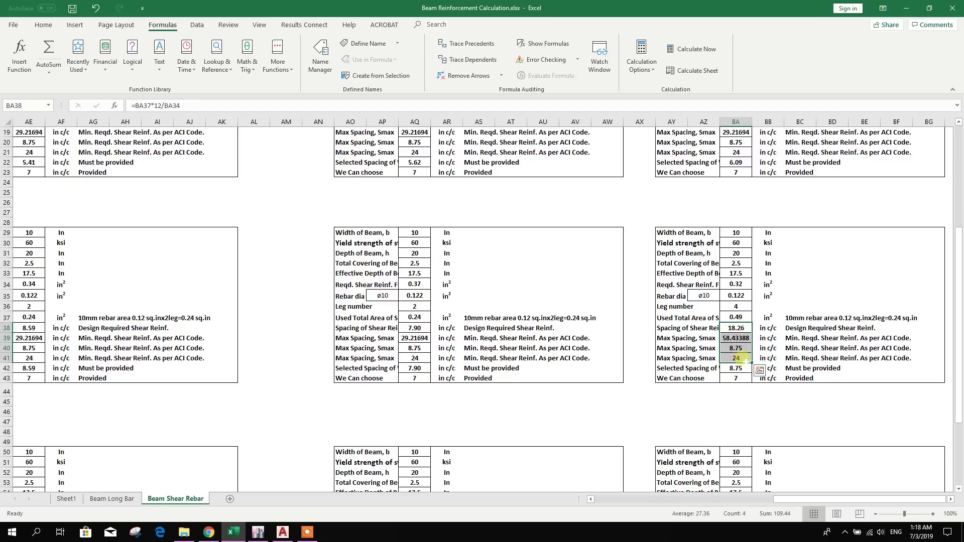
pyautogui.click(736, 368)
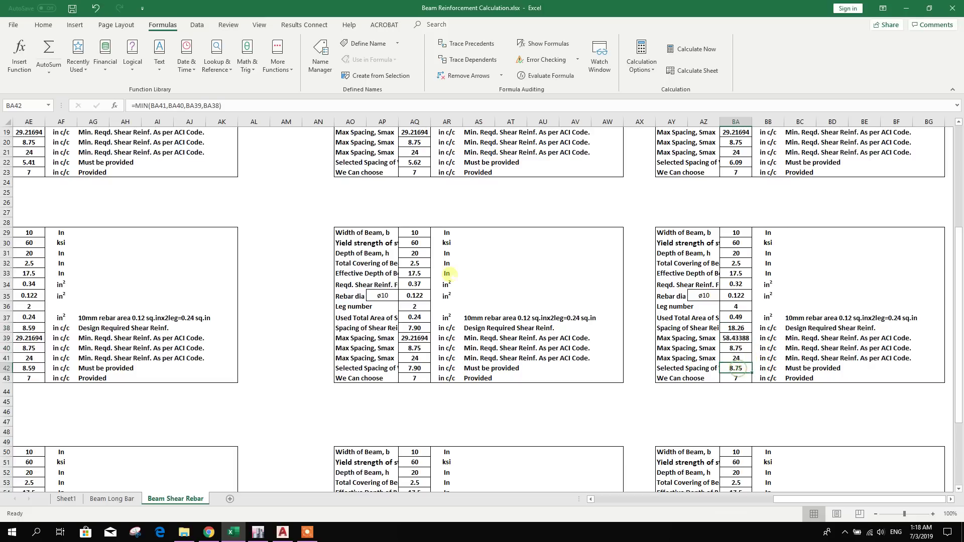
pyautogui.click(237, 106)
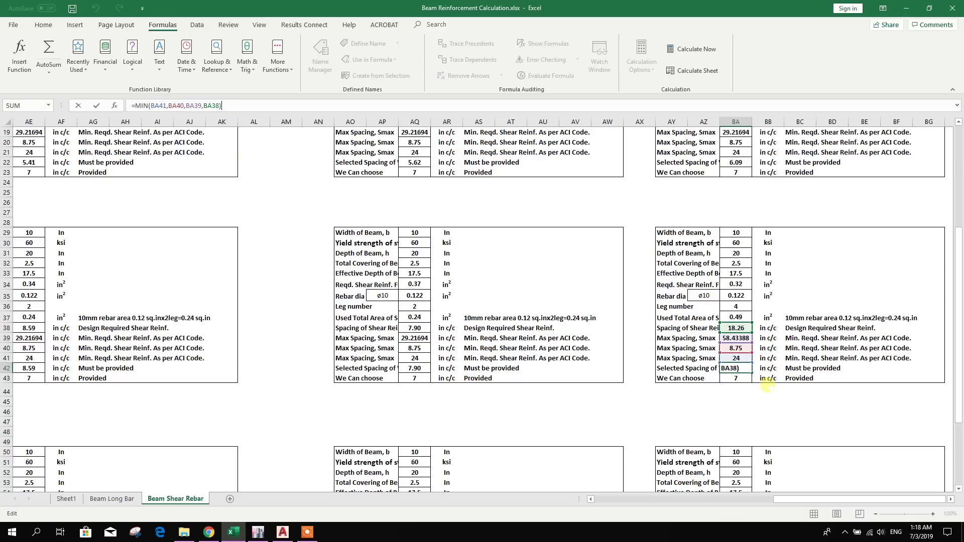
pyautogui.press('Escape')
# Check the leg number link in BA36, then the third span middle zone's leg count in P22 and required spacing in P24.
pyautogui.moveTo(783, 499); pyautogui.dragTo(777, 502)
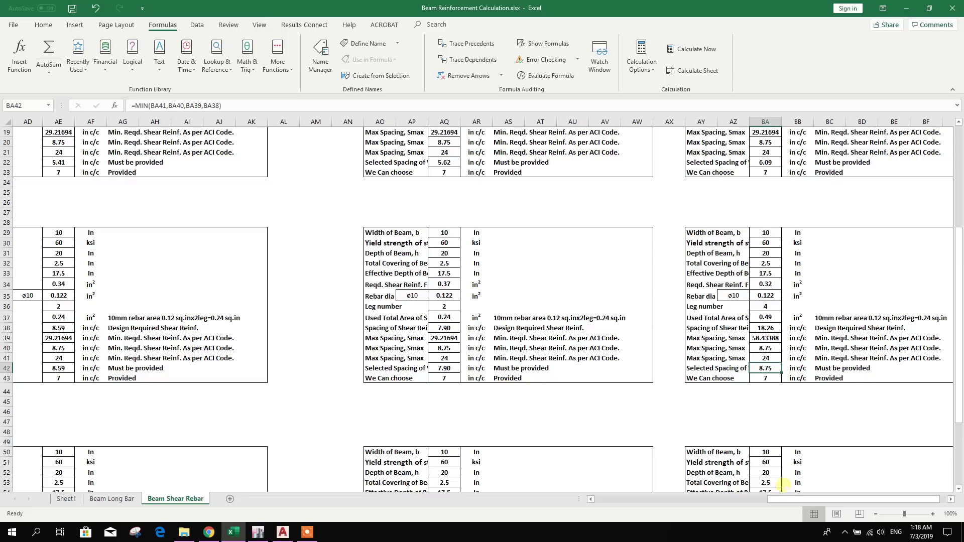
pyautogui.click(764, 306)
pyautogui.moveTo(771, 500); pyautogui.dragTo(610, 500)
pyautogui.scroll(2, 628, 351)
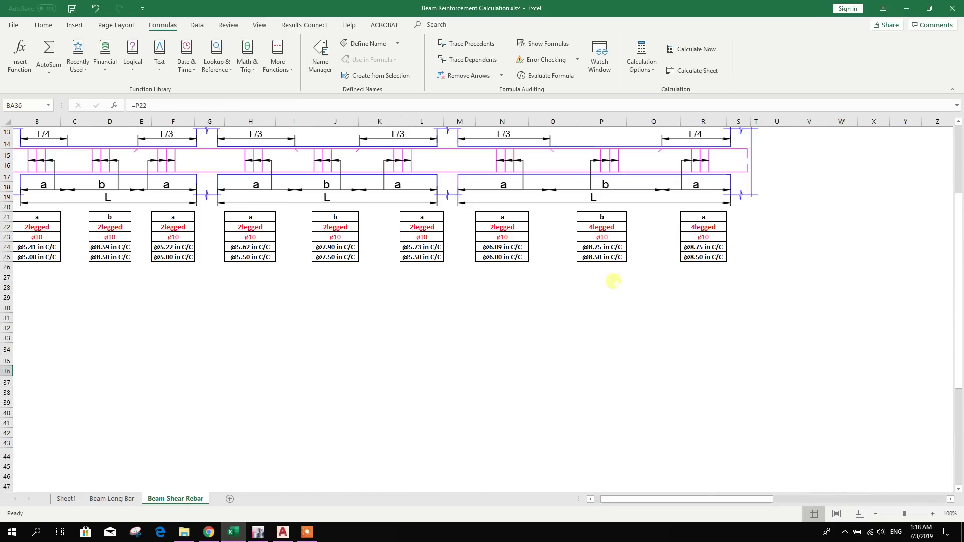
pyautogui.click(601, 227)
pyautogui.click(602, 247)
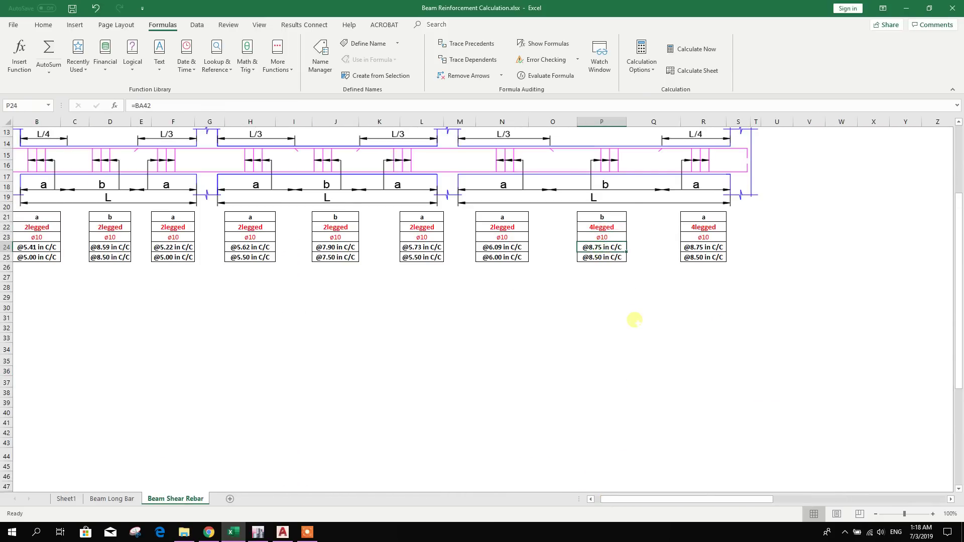
# Try 4 legs for the second span's middle zone in J22 and check the required spacing in J24.
pyautogui.scroll(1, 635, 320)
pyautogui.scroll(3, 635, 320)
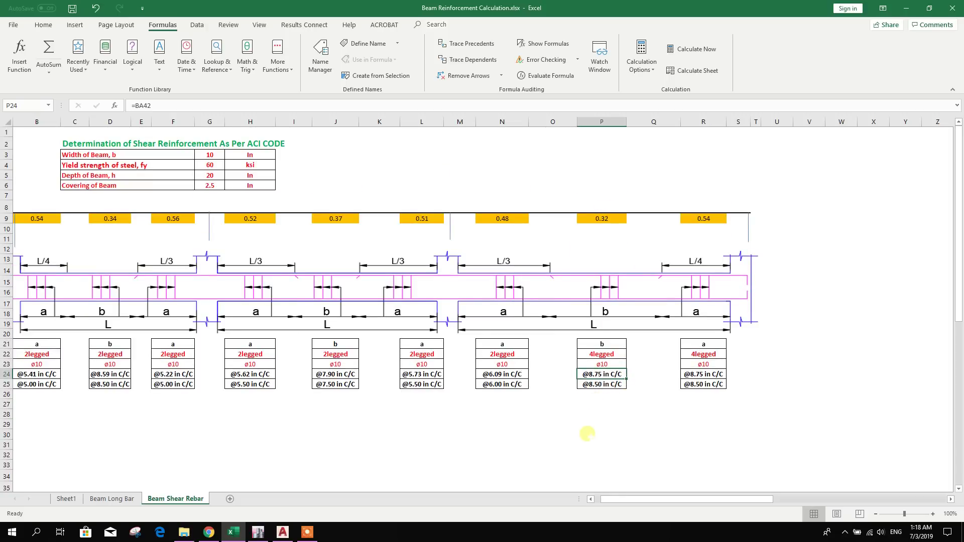
pyautogui.click(342, 356)
pyautogui.write('4')
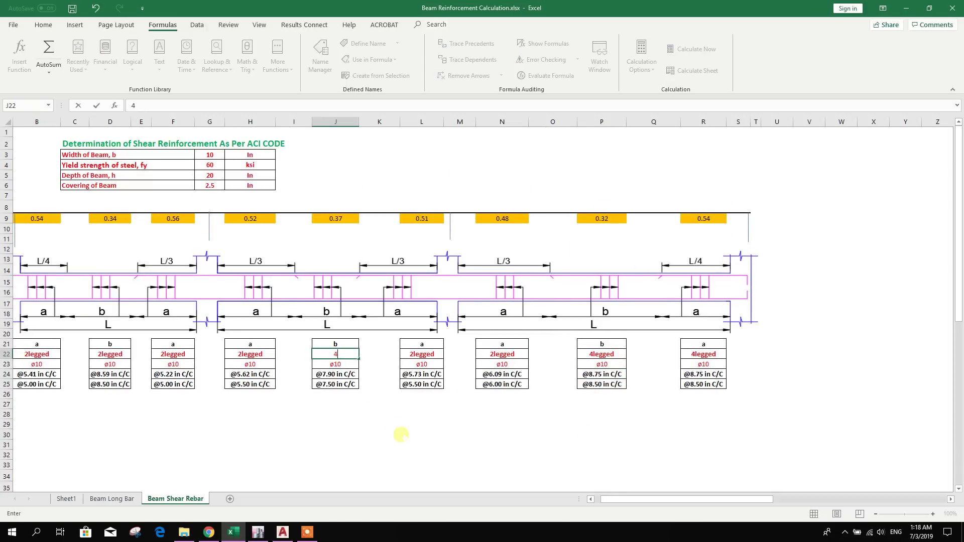
pyautogui.click(402, 433)
pyautogui.click(342, 355)
pyautogui.click(335, 376)
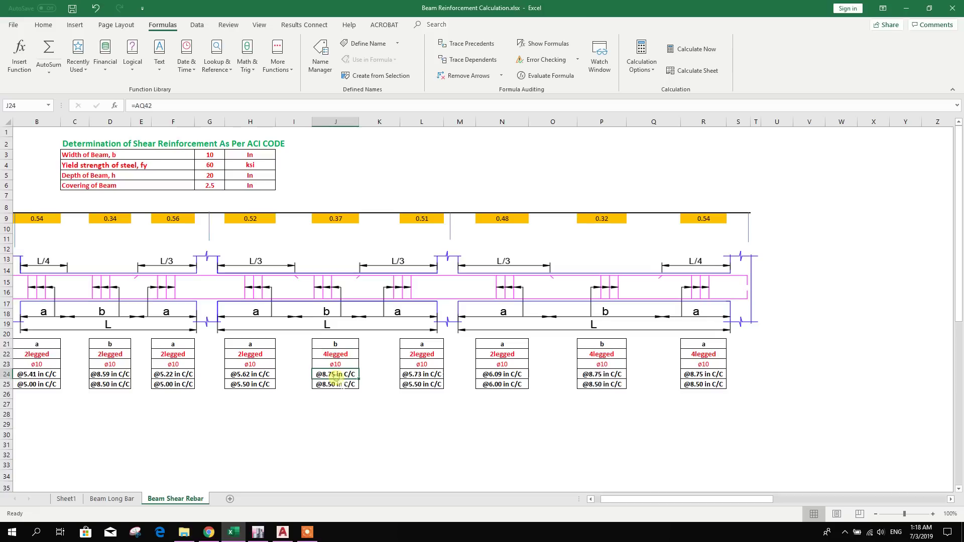
# Return the second span's middle zone in J22 to 2 legs and check the spacings in J24 and J25.
pyautogui.click(342, 356)
pyautogui.write('2')
pyautogui.click(391, 432)
pyautogui.click(326, 375)
pyautogui.click(336, 385)
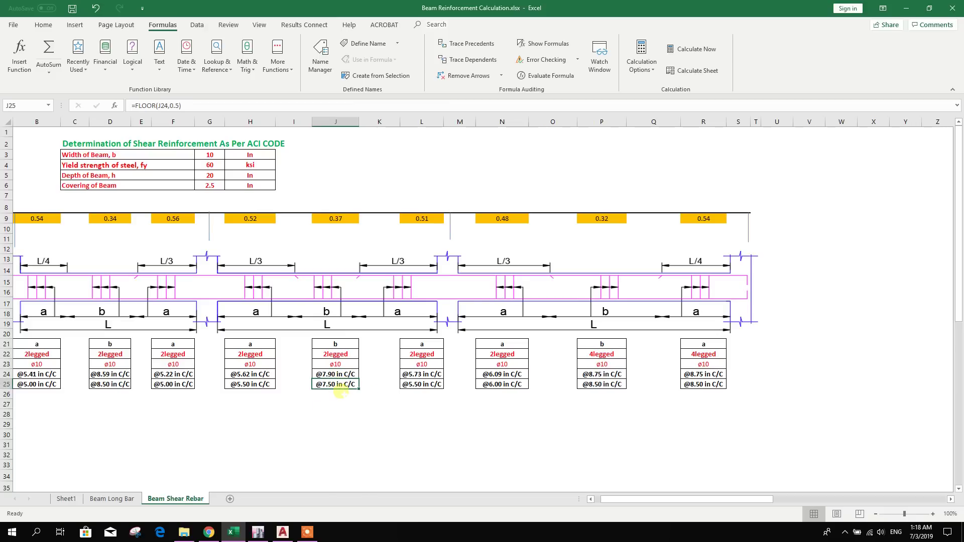
# Set the third span's outer end zone in R22 to 2 legs and check the spacings in R24 and R25.
pyautogui.click(460, 402)
pyautogui.click(704, 384)
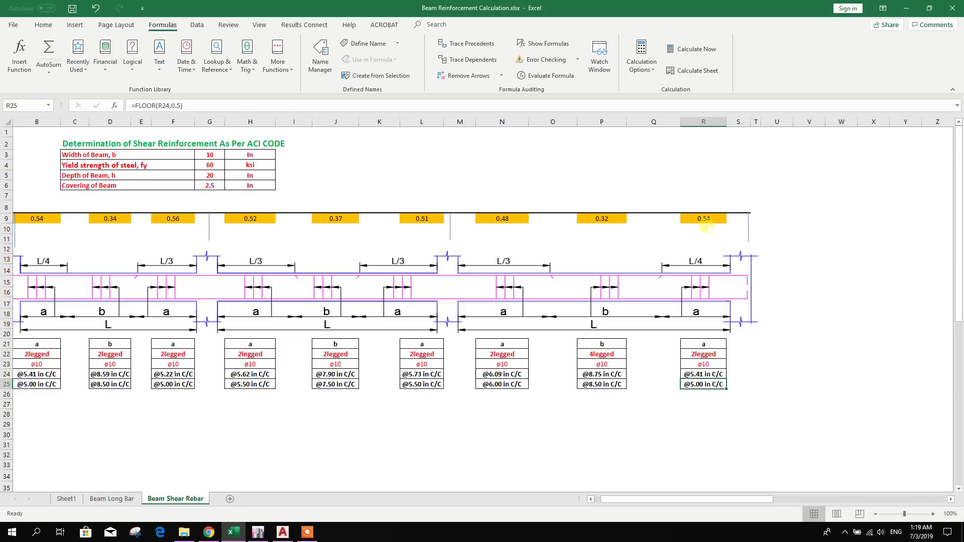
pyautogui.click(705, 374)
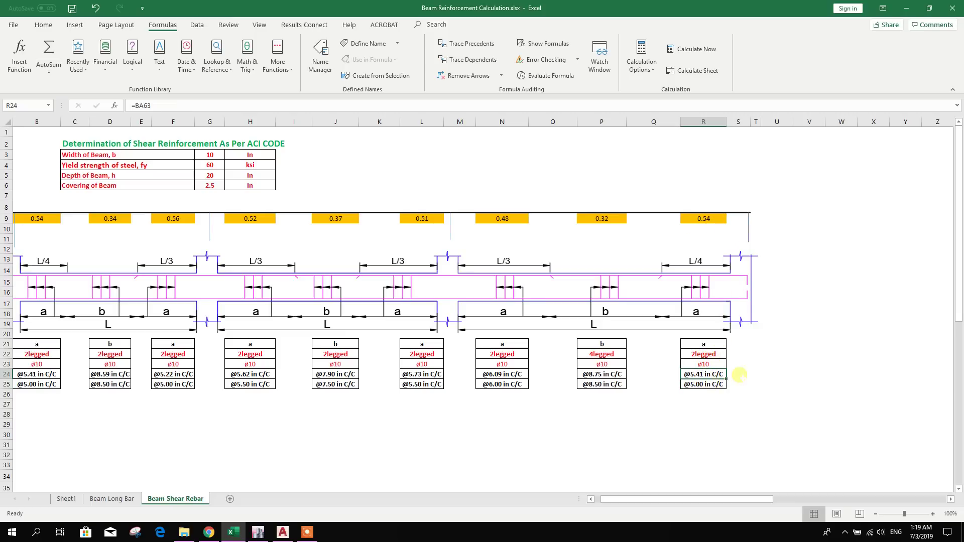
pyautogui.click(716, 384)
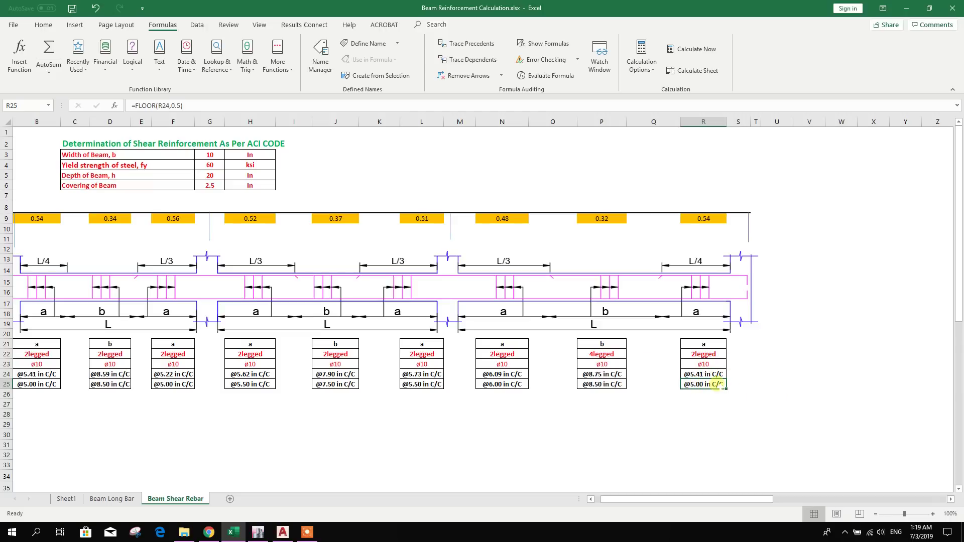
# Compare the summary under the beam elevation with the shear reinforcement calculation blocks behind each zone of the three spans.
pyautogui.moveTo(644, 500); pyautogui.dragTo(567, 511)
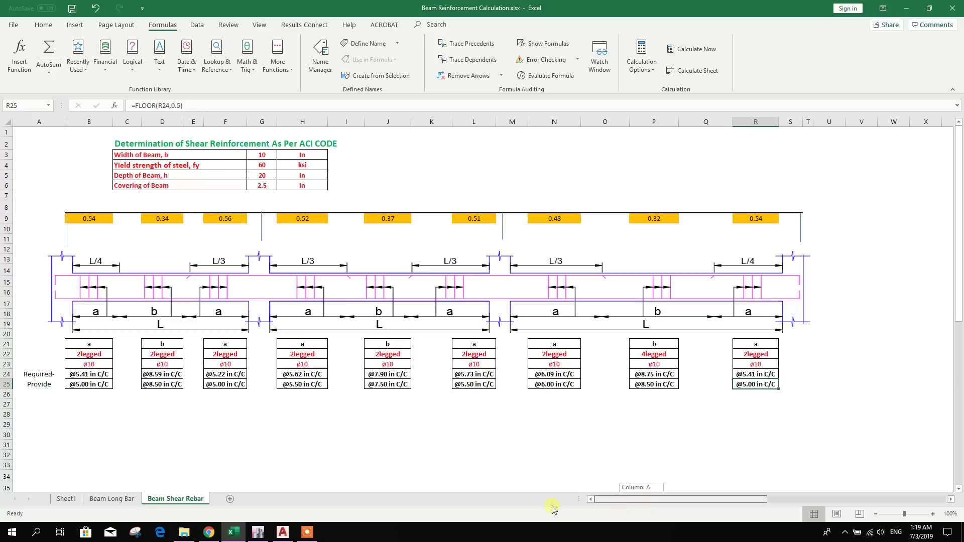
pyautogui.moveTo(653, 500); pyautogui.dragTo(772, 486)
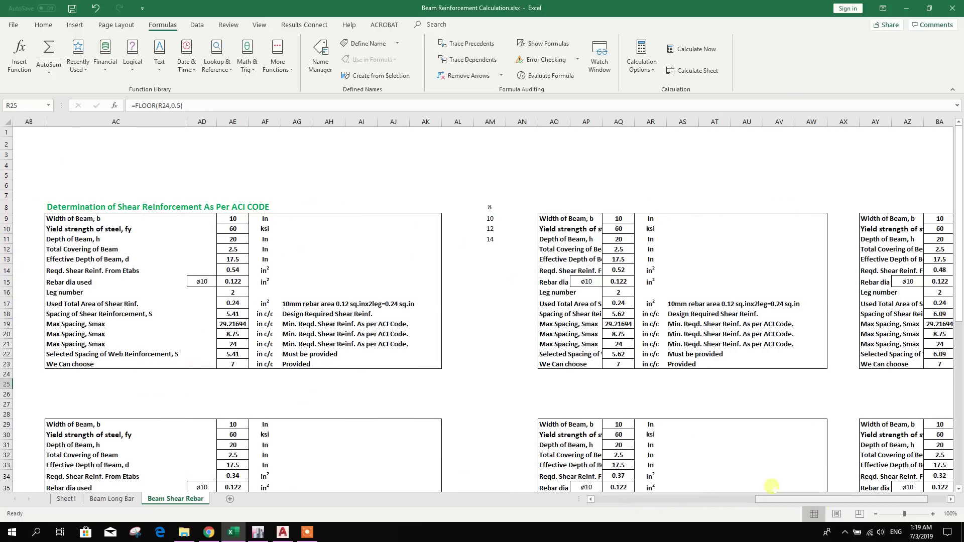
pyautogui.scroll(-6, 668, 366)
pyautogui.scroll(-7, 598, 429)
pyautogui.scroll(7, 769, 425)
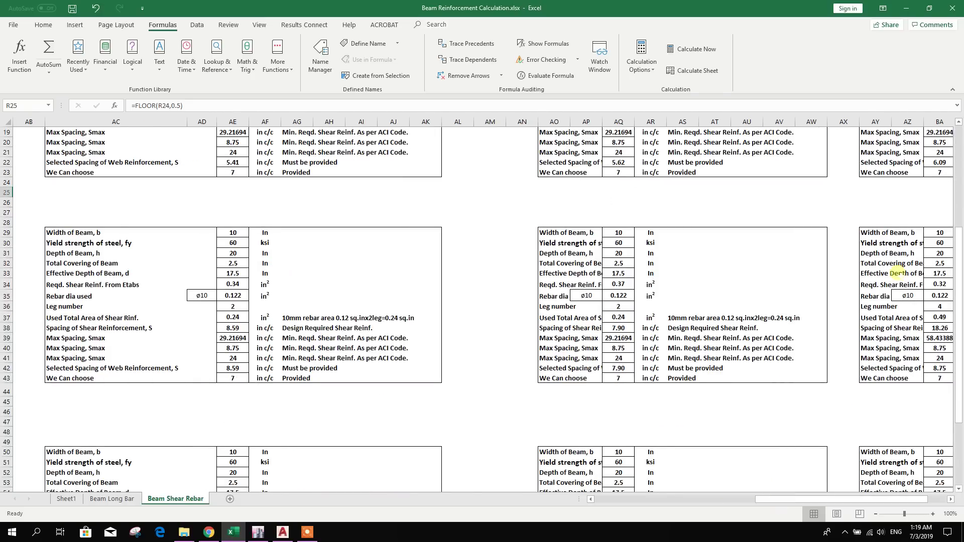
pyautogui.moveTo(822, 500); pyautogui.dragTo(611, 499)
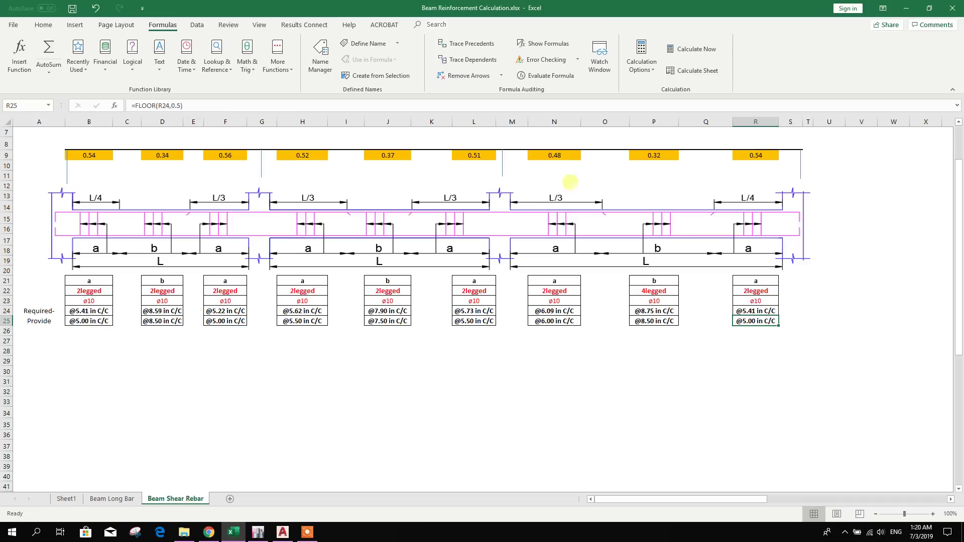
pyautogui.moveTo(652, 499); pyautogui.dragTo(794, 502)
pyautogui.scroll(-1, 804, 506)
pyautogui.scroll(-9, 805, 499)
pyautogui.scroll(12, 510, 429)
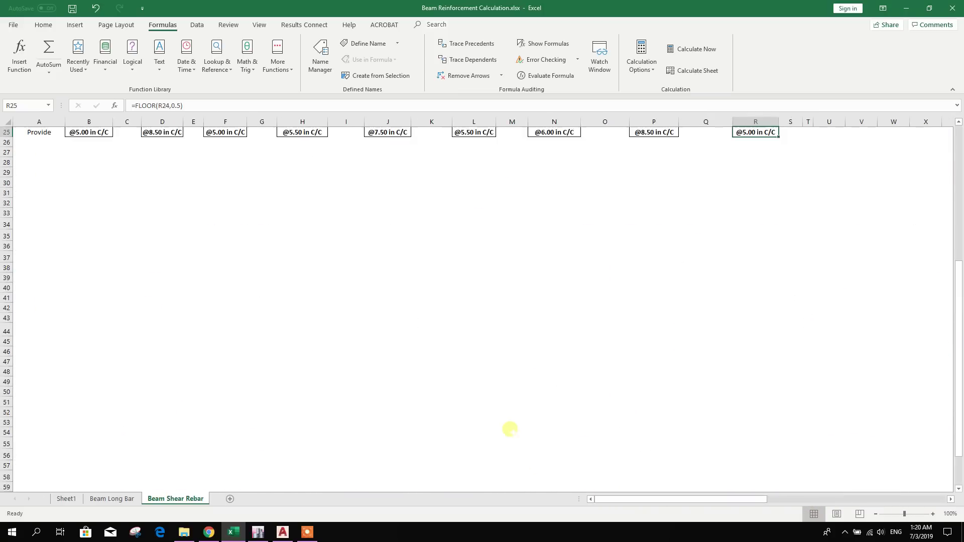
# Review the required and provided stirrup spacings in rows 24 and 25 across the three spans.
pyautogui.click(91, 374)
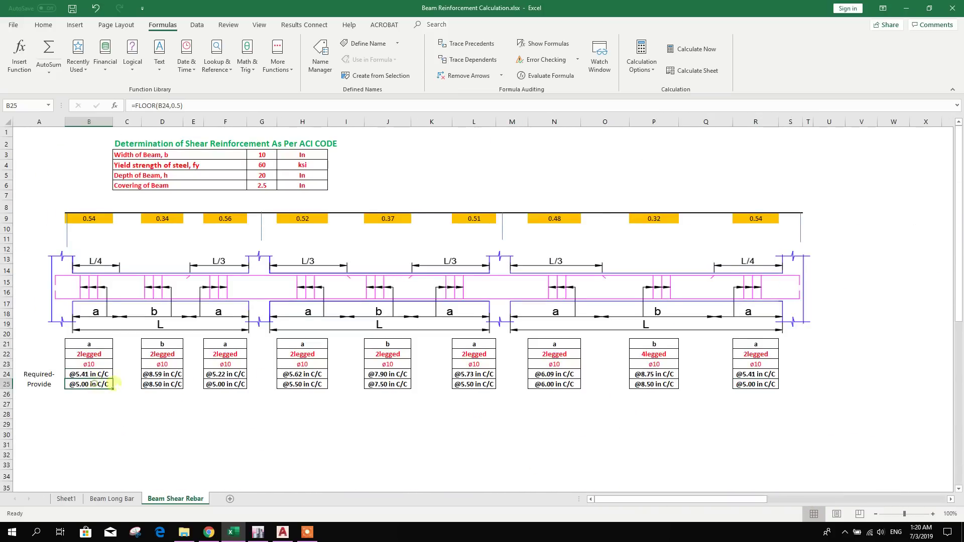
pyautogui.click(259, 375)
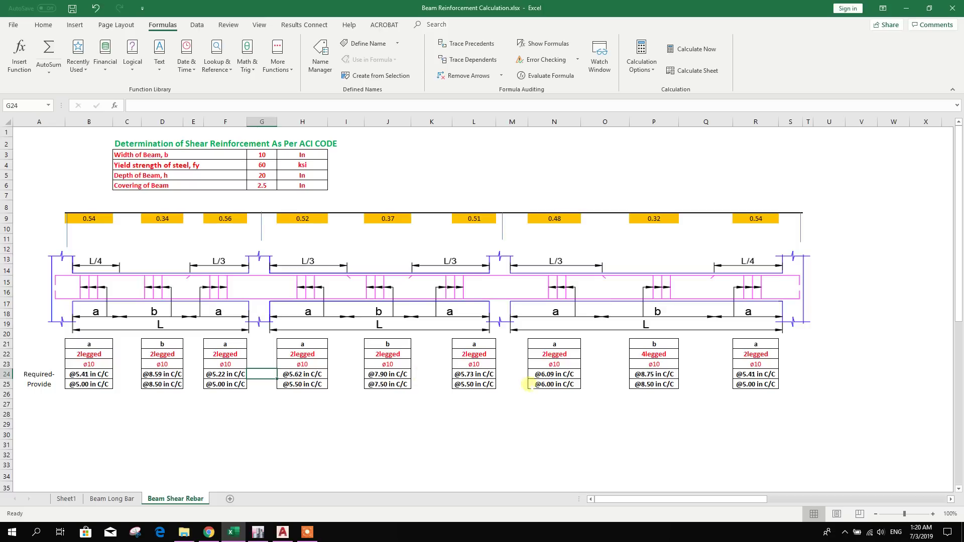
pyautogui.click(483, 378)
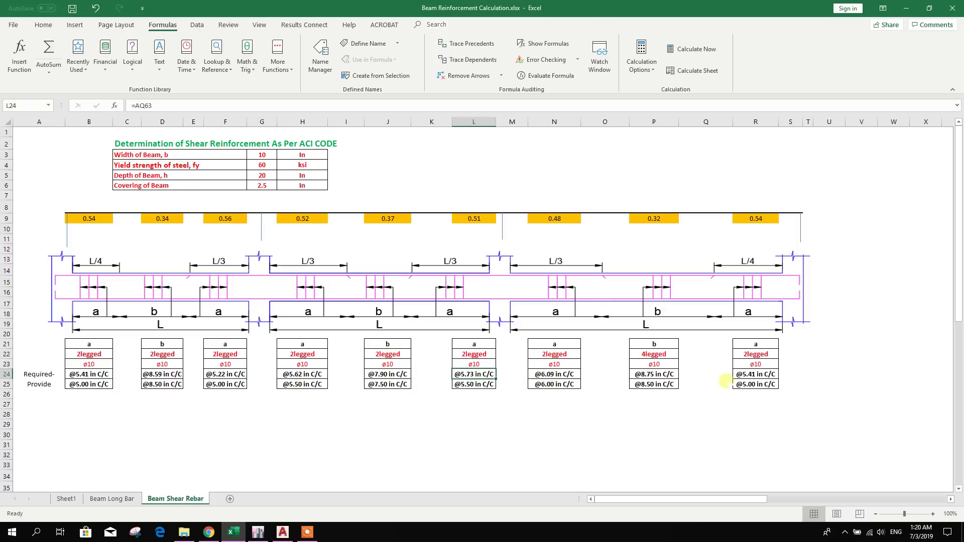
pyautogui.click(763, 384)
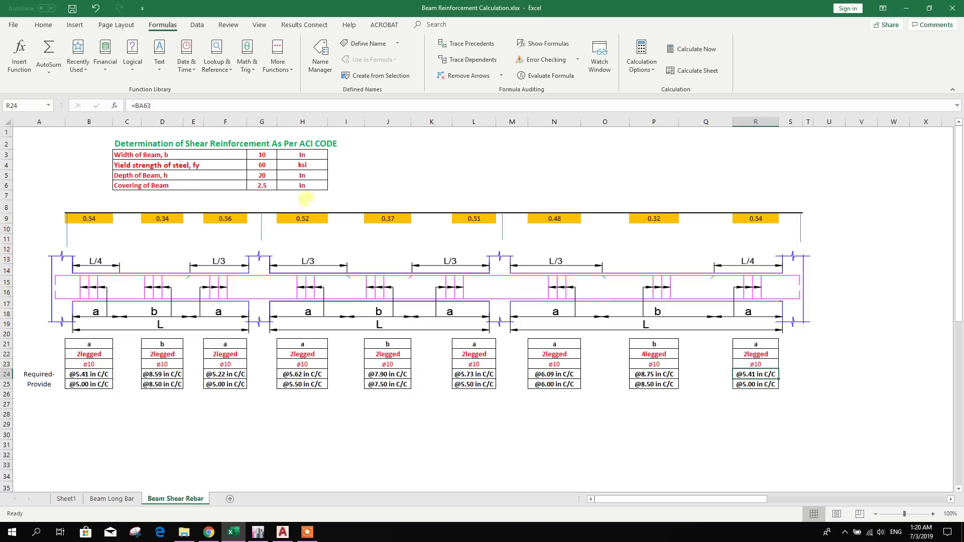
# Review the beam width in G3 and the steel yield strength in G4.
pyautogui.click(267, 157)
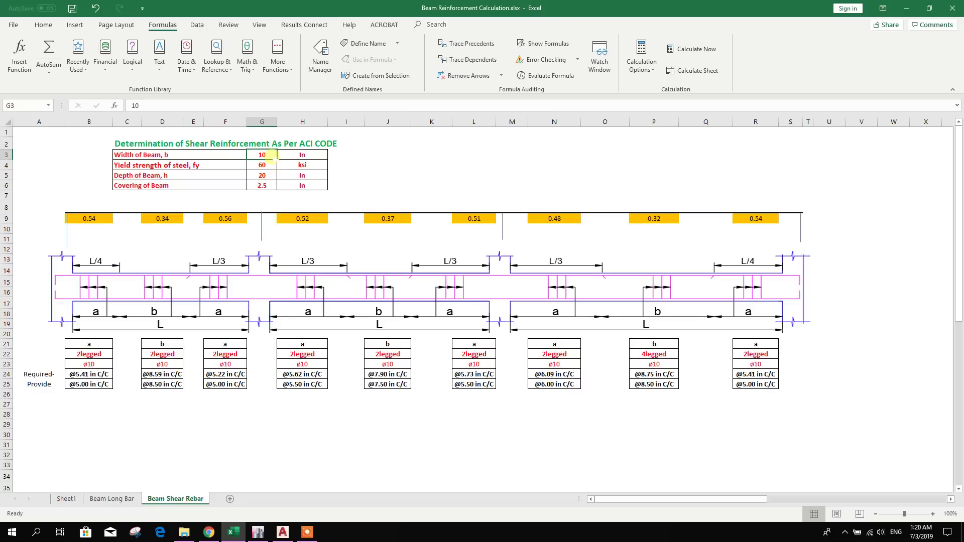
pyautogui.click(263, 165)
pyautogui.click(179, 171)
pyautogui.click(268, 167)
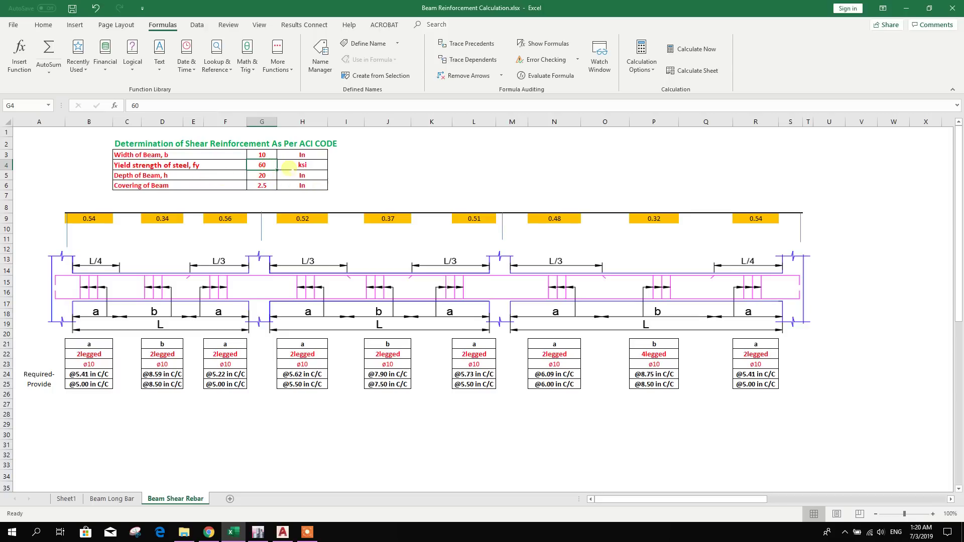
# Check the grid C beam section in the ETABS plan view, then set the beam depth in G5 to 18 in the Excel sheet.
pyautogui.click(263, 177)
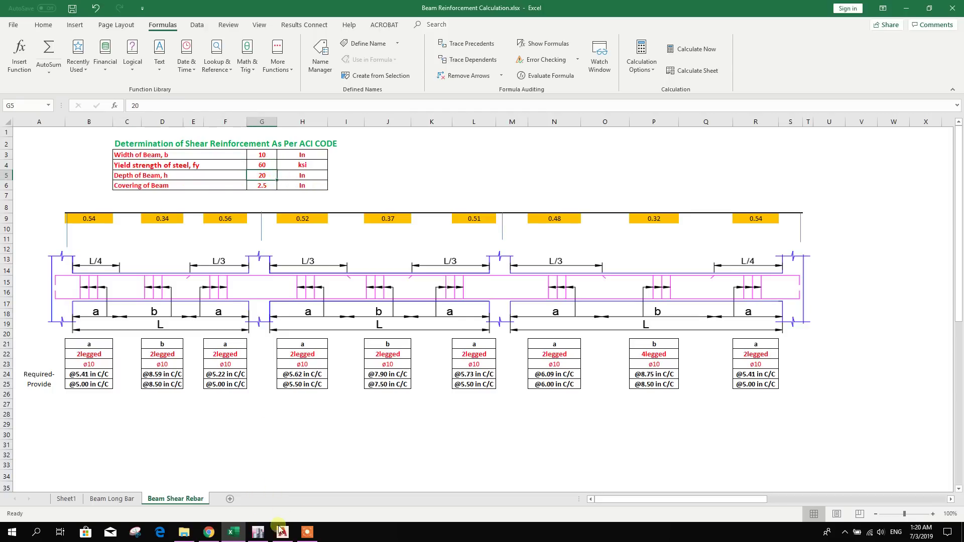
pyautogui.click(260, 532)
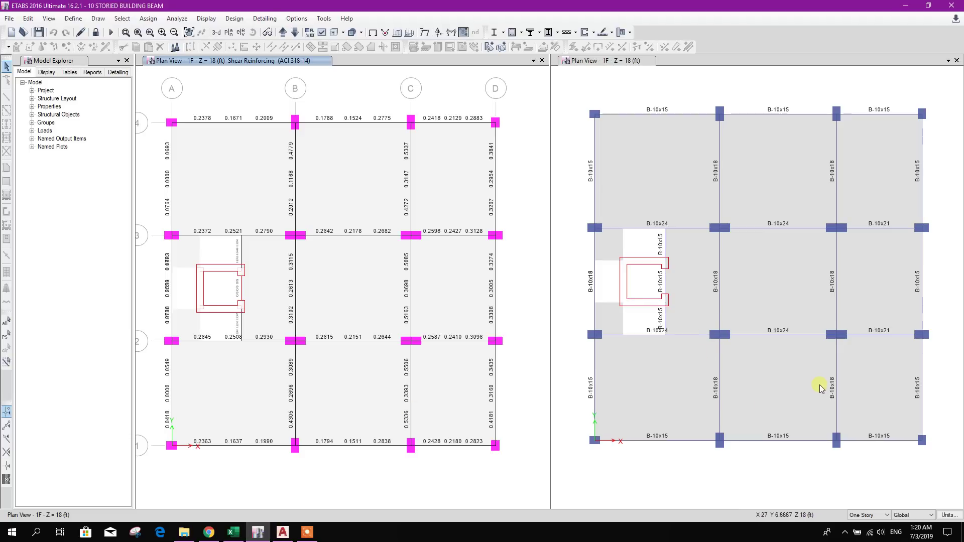
pyautogui.click(234, 533)
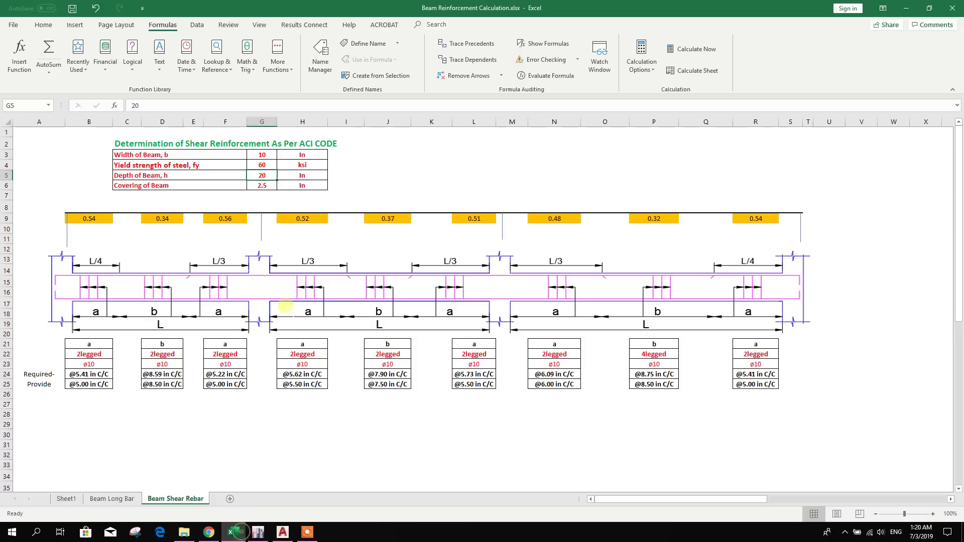
pyautogui.write('18')
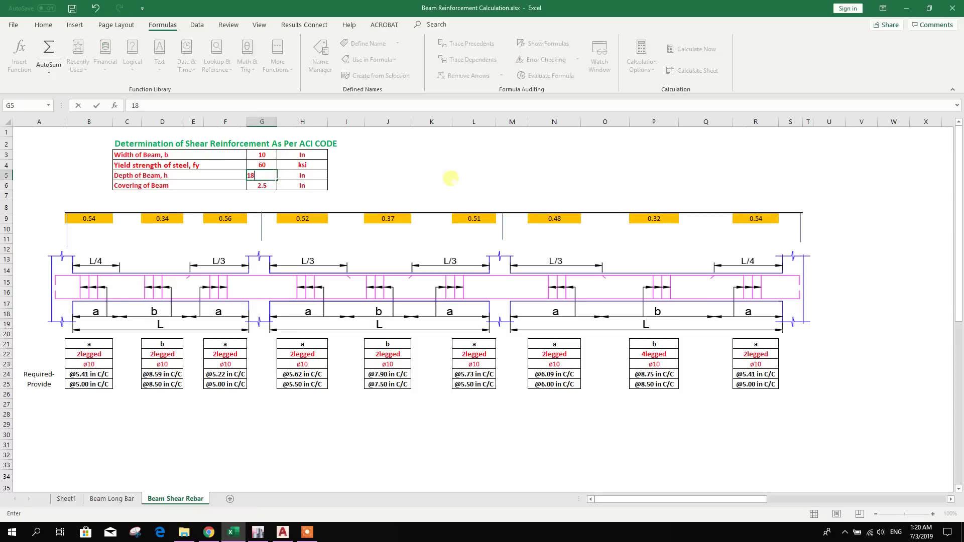
pyautogui.click(451, 174)
# Examine the recalculated spacings across the spans, comparing the third span middle zone's P24 and P25 with the beam depth.
pyautogui.click(157, 435)
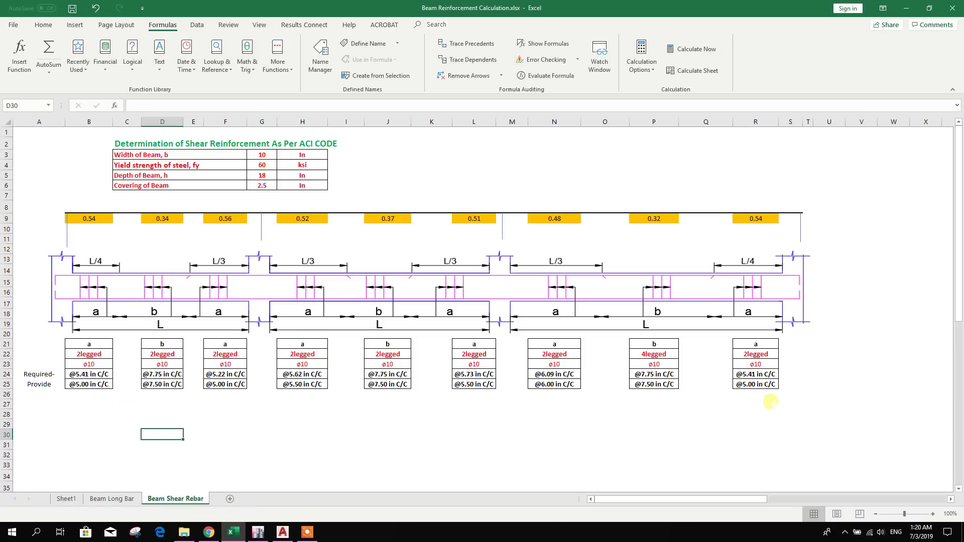
pyautogui.click(764, 404)
pyautogui.click(663, 406)
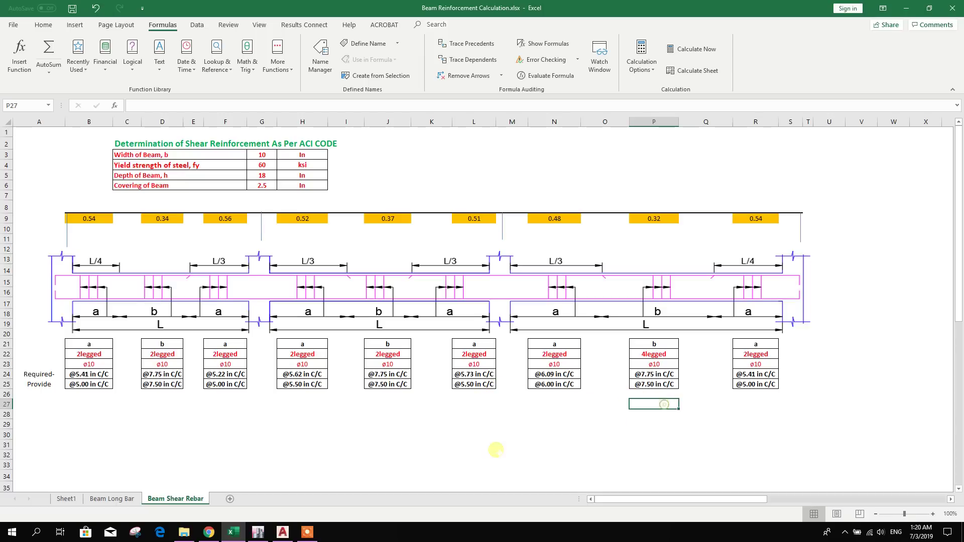
pyautogui.click(651, 376)
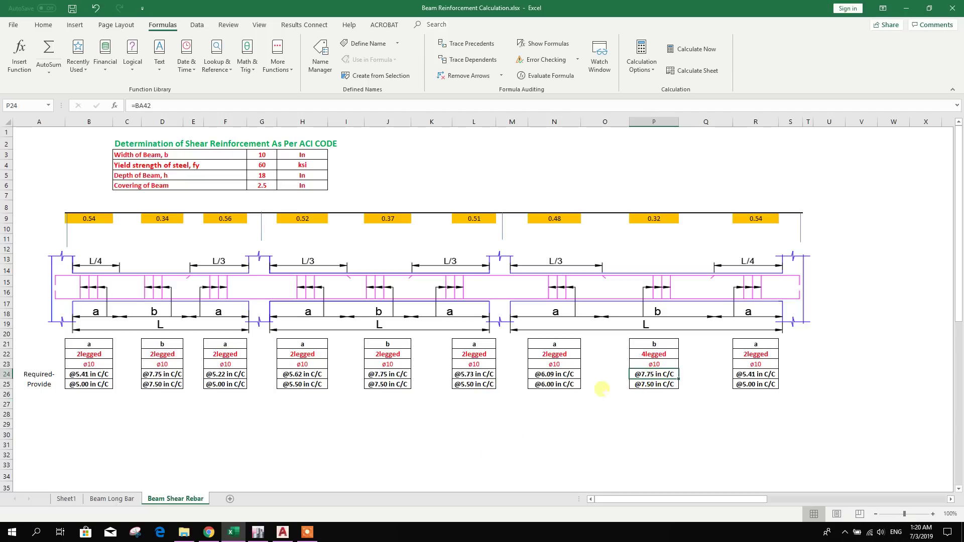
pyautogui.click(653, 384)
pyautogui.click(272, 182)
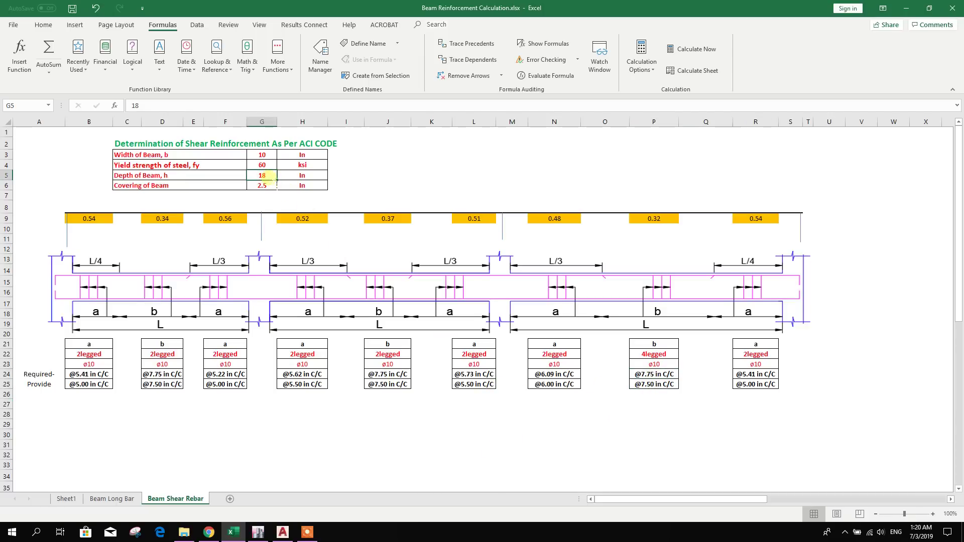
pyautogui.click(664, 386)
pyautogui.click(661, 373)
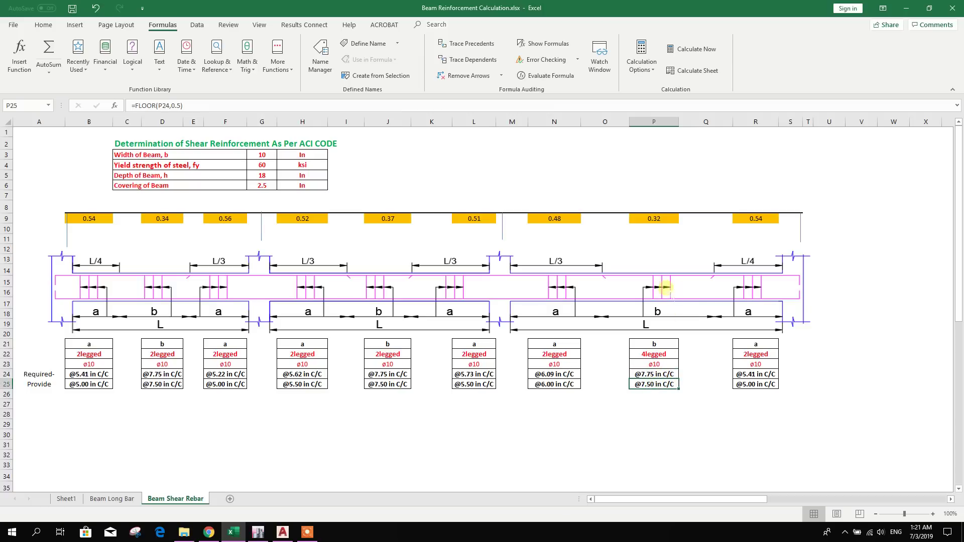
pyautogui.click(659, 385)
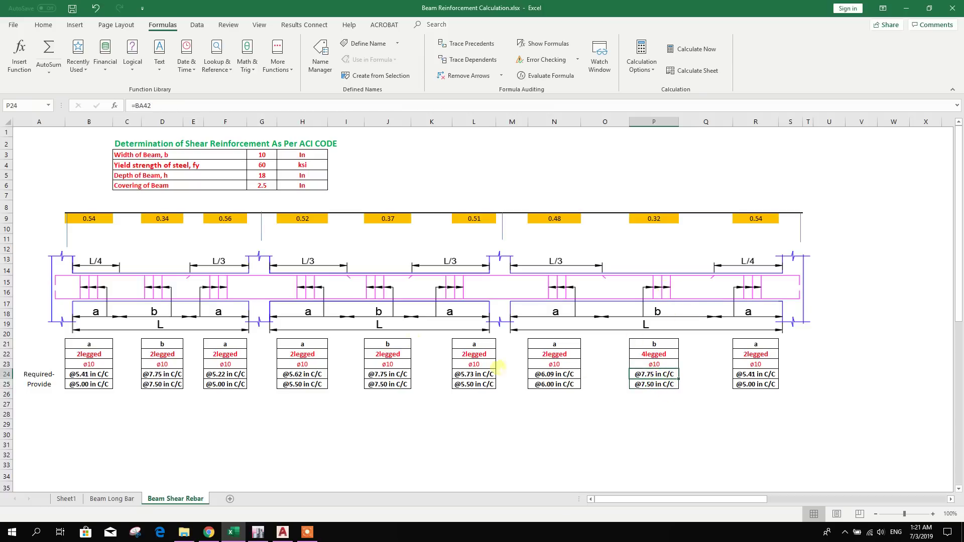
# Set the beam depth in G5 to 20 to compare the resulting stirrup spacings.
pyautogui.click(263, 175)
pyautogui.write('20')
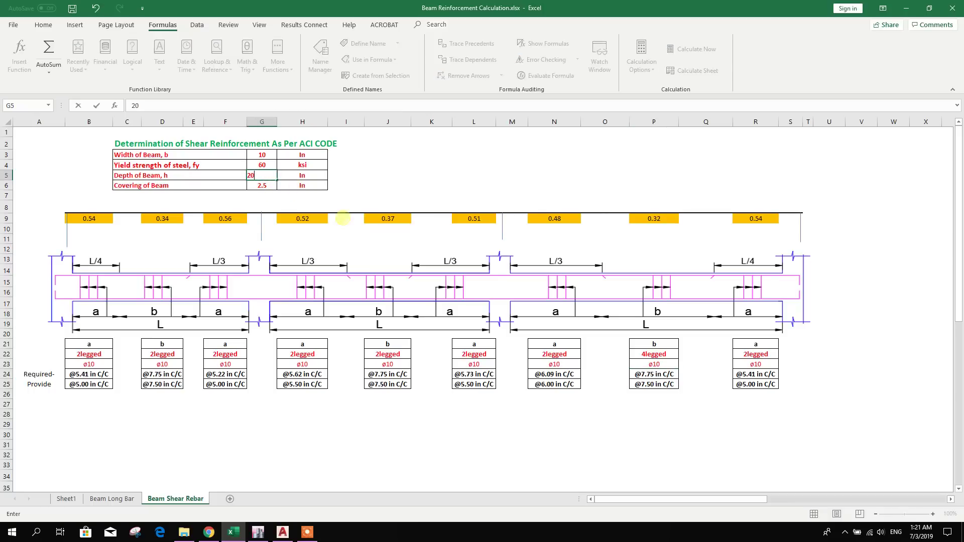
pyautogui.click(623, 414)
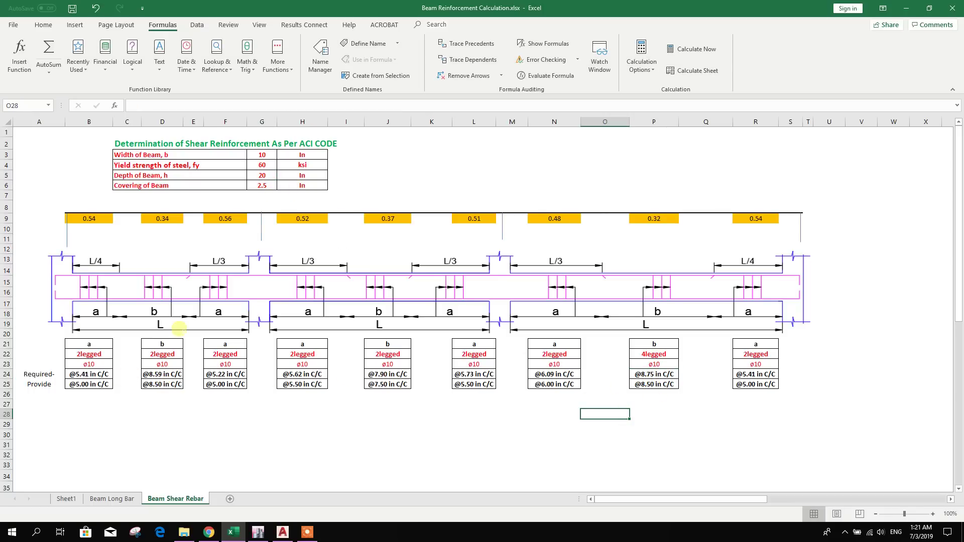
# Set the beam depth in G5 to 18 and save the workbook.
pyautogui.click(263, 177)
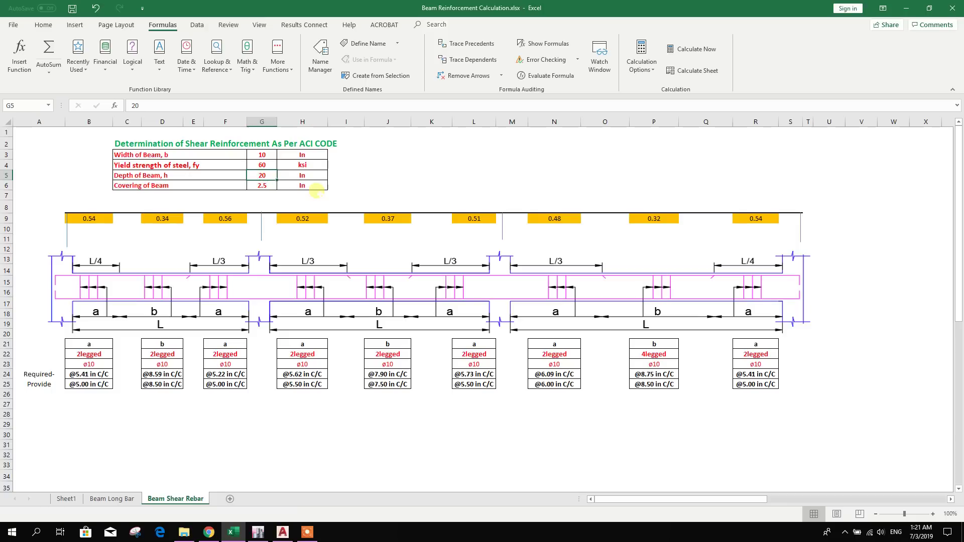
pyautogui.write('18')
pyautogui.click(627, 435)
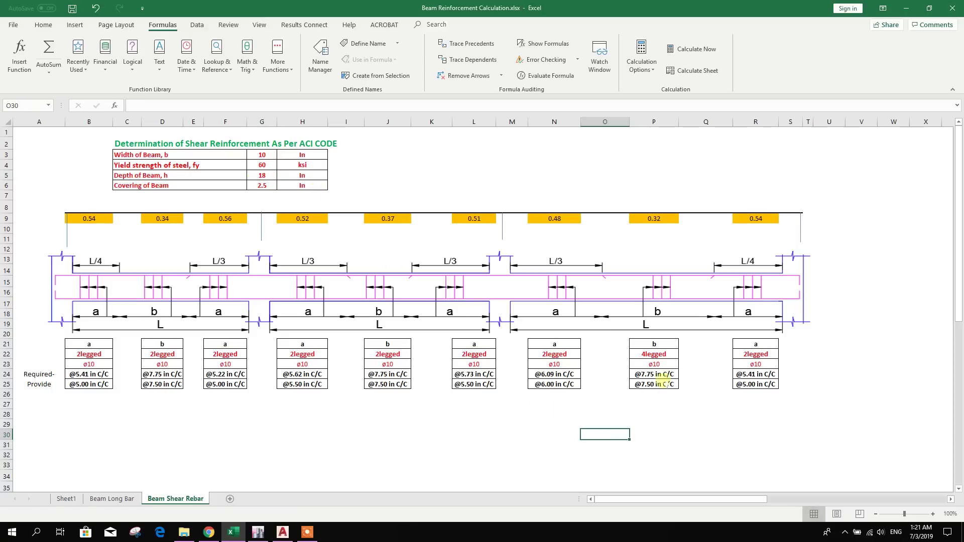
pyautogui.click(73, 8)
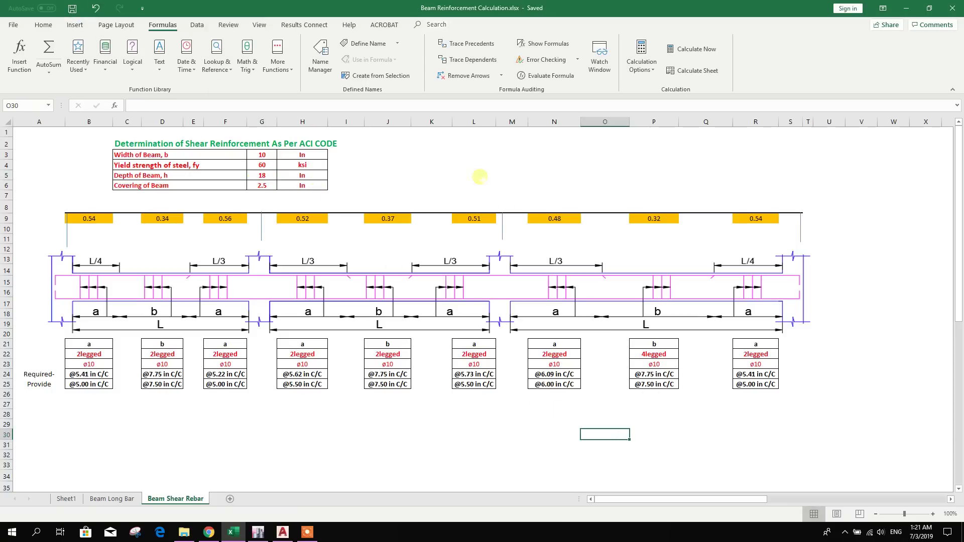